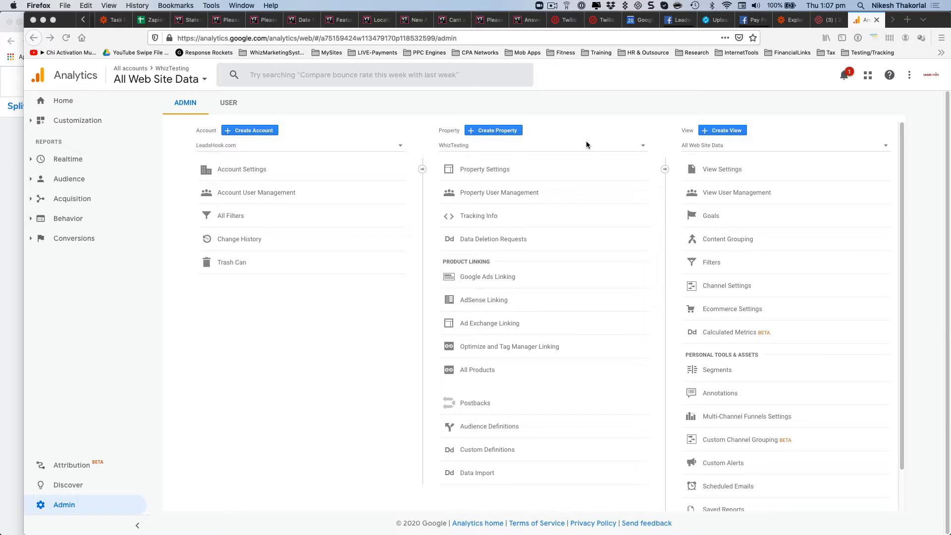
Start a new property in the LeadsHook.com account with Web as what to measure and continue to the property setup
click(493, 131)
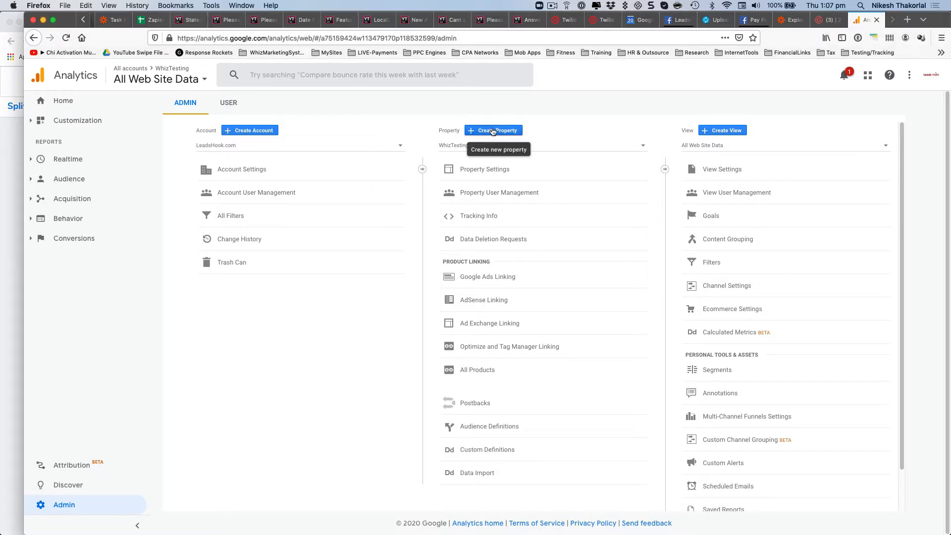
click(493, 132)
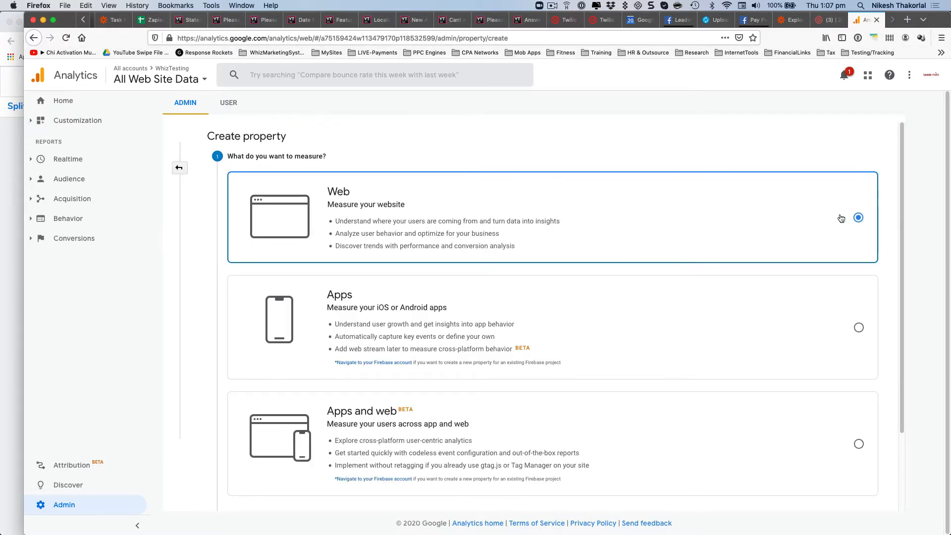
scroll(775, 247, down, 3)
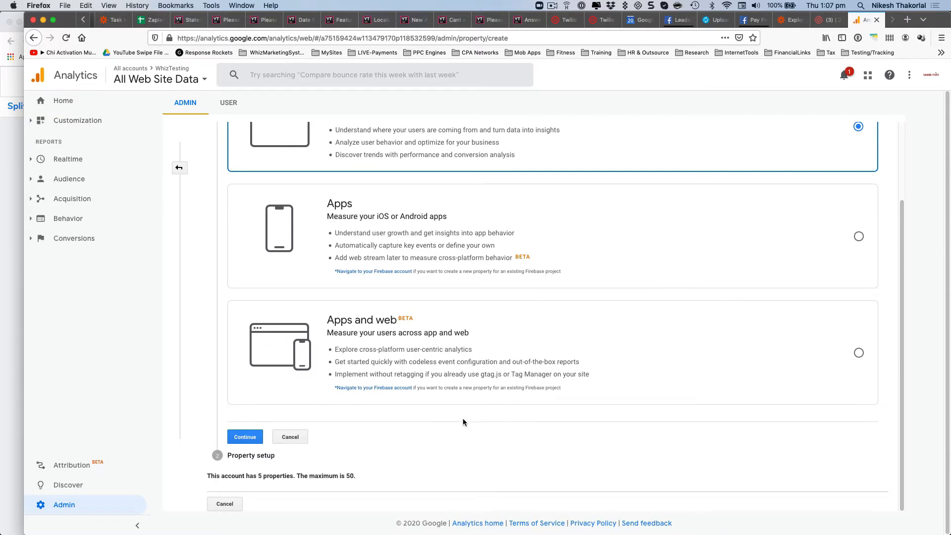
scroll(463, 418, up, 3)
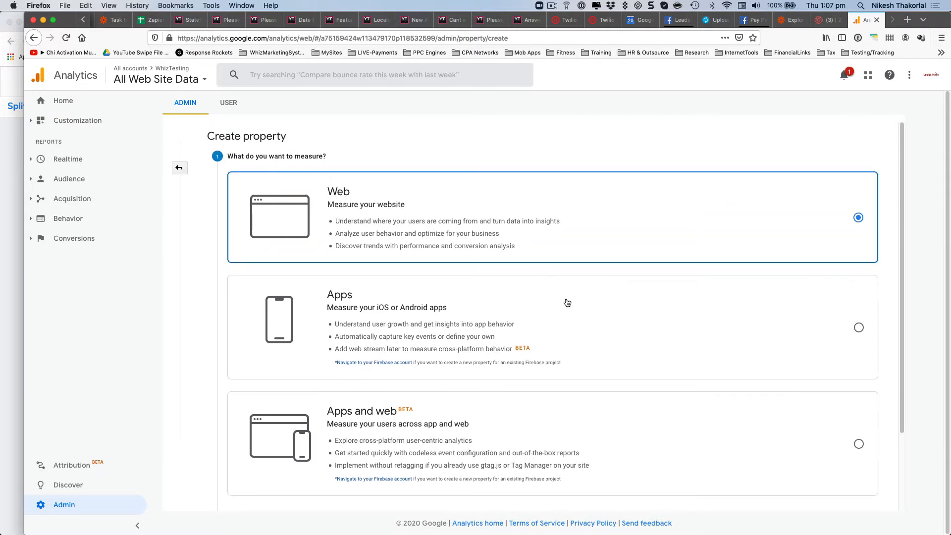
scroll(581, 291, down, 3)
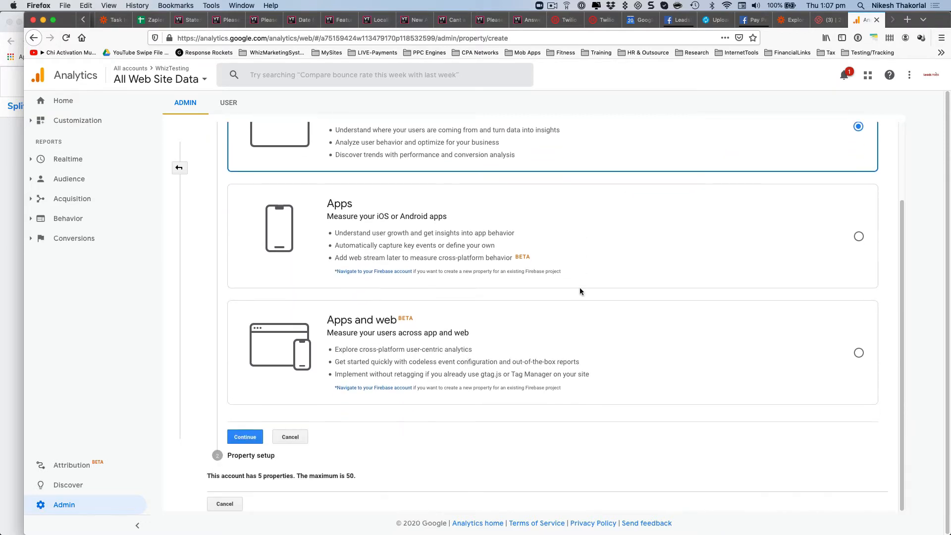
scroll(580, 291, up, 3)
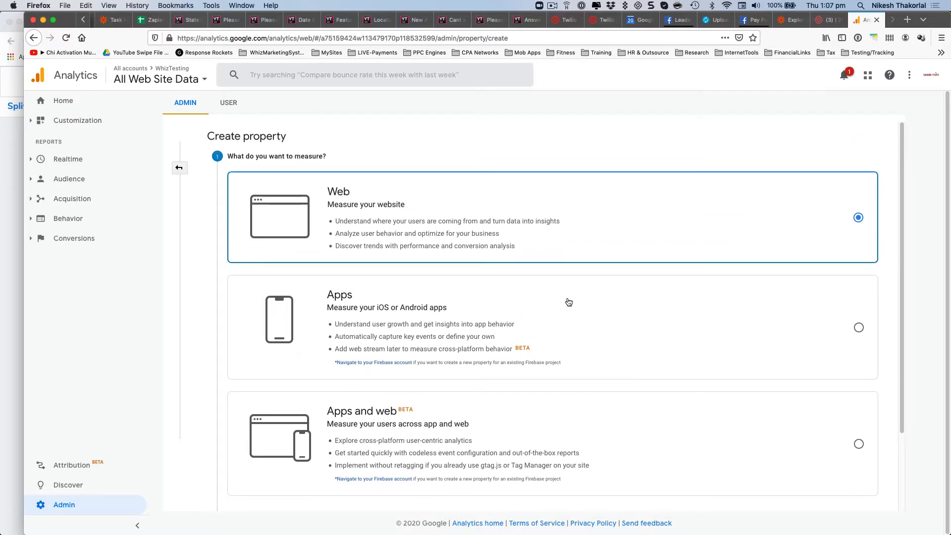
scroll(567, 302, down, 3)
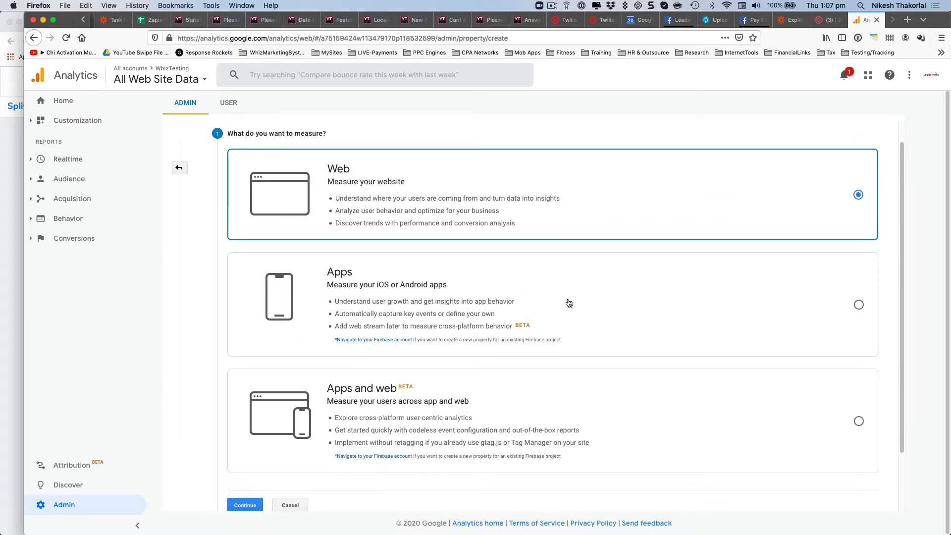
scroll(567, 302, up, 3)
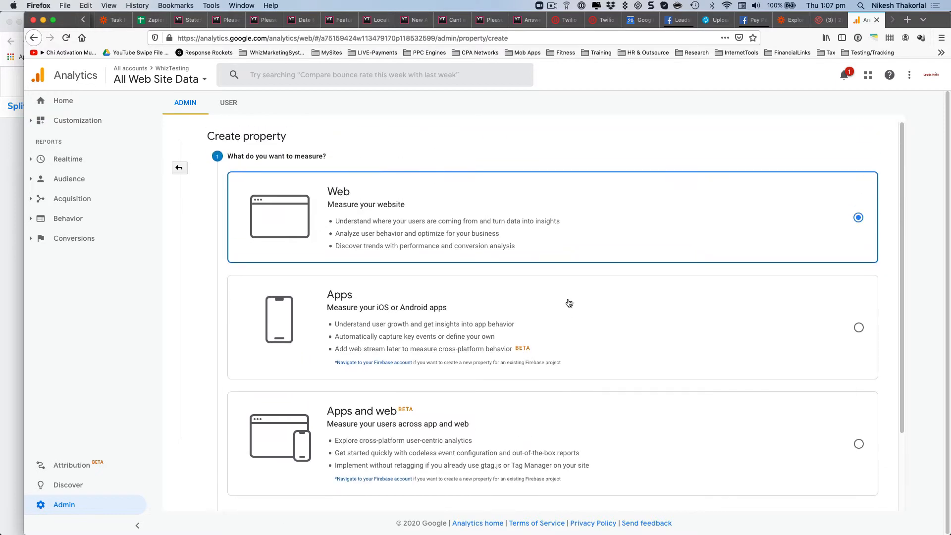
scroll(567, 302, down, 3)
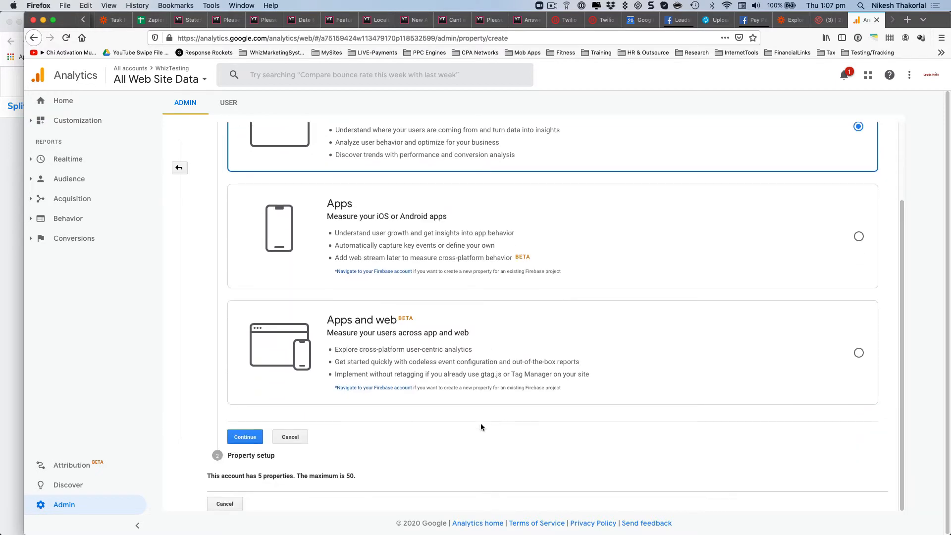
click(245, 437)
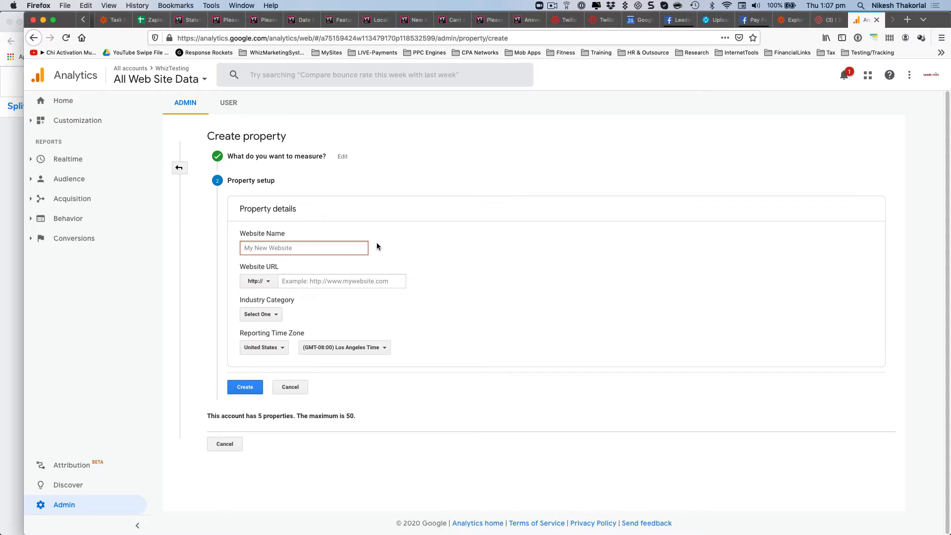
Enter afftest.leadshook as the website name and start the website URL with "afftest."
text(afftest.leadshook)
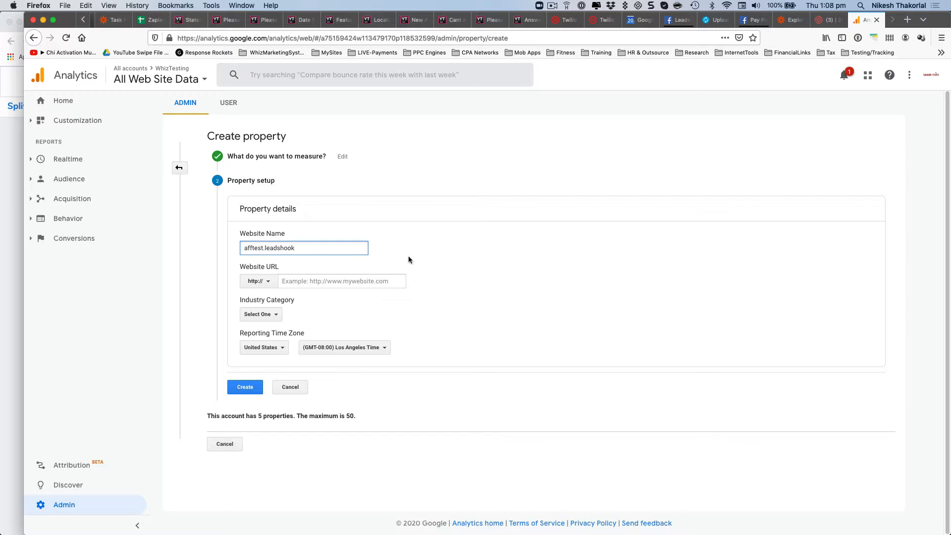
click(331, 278)
text(afftest.)
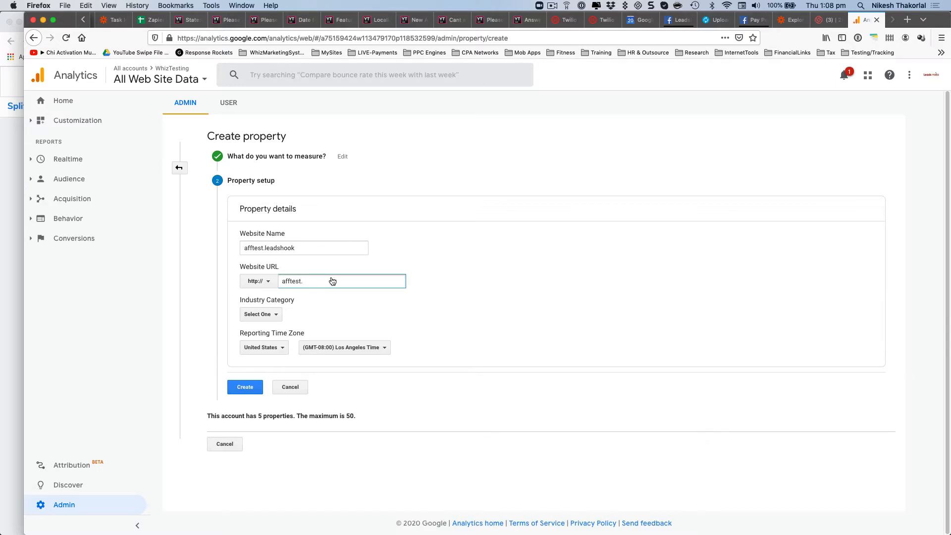
key(super+Tab)
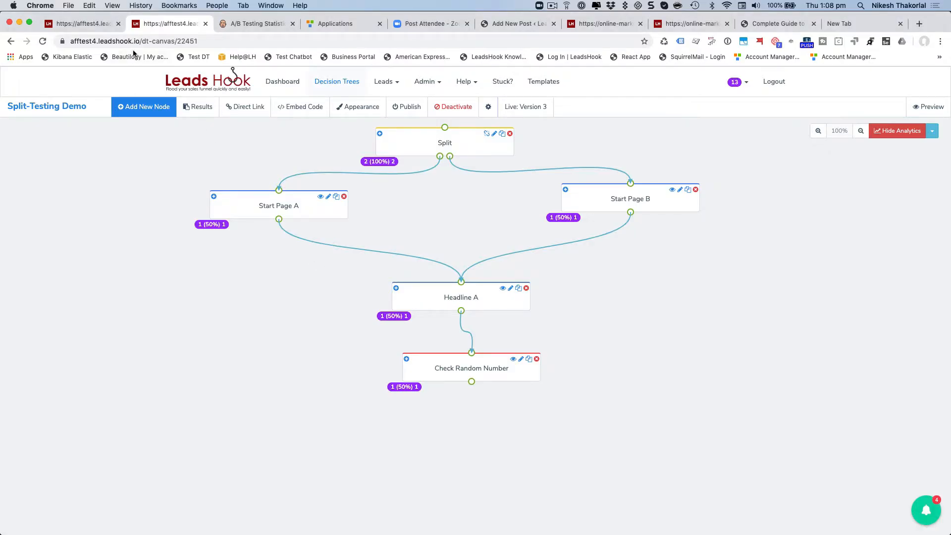
drag(139, 41, 39, 43)
key(super+c)
right_click(78, 40)
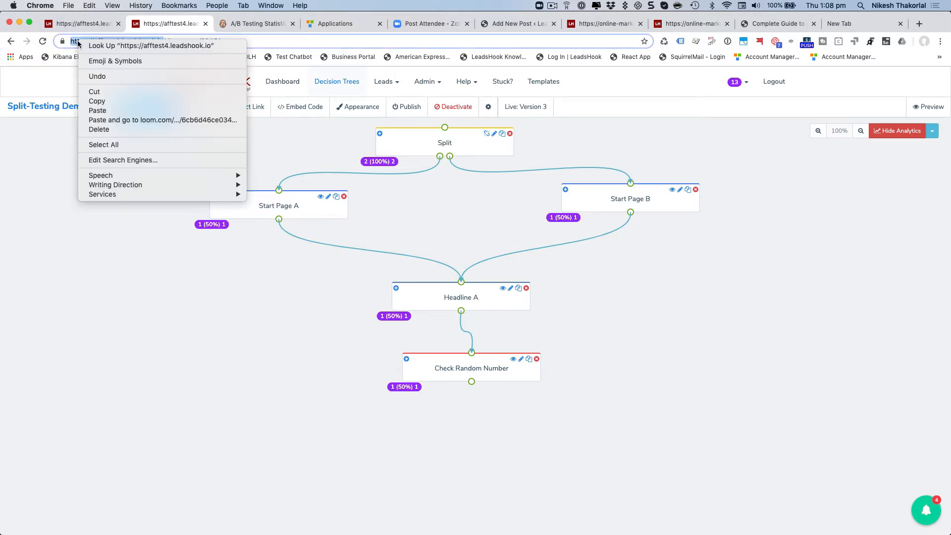
click(129, 101)
key(super+Tab)
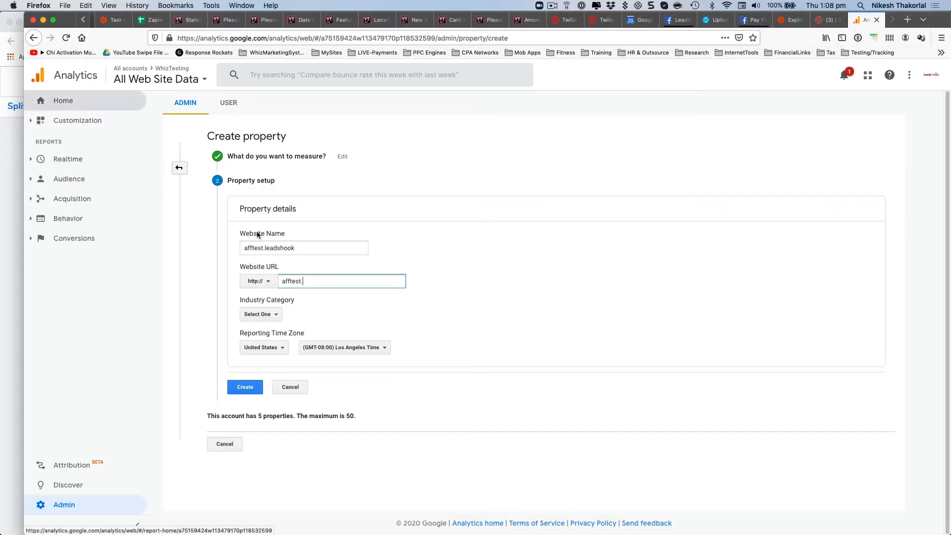
drag(316, 285, 250, 278)
key(super+v)
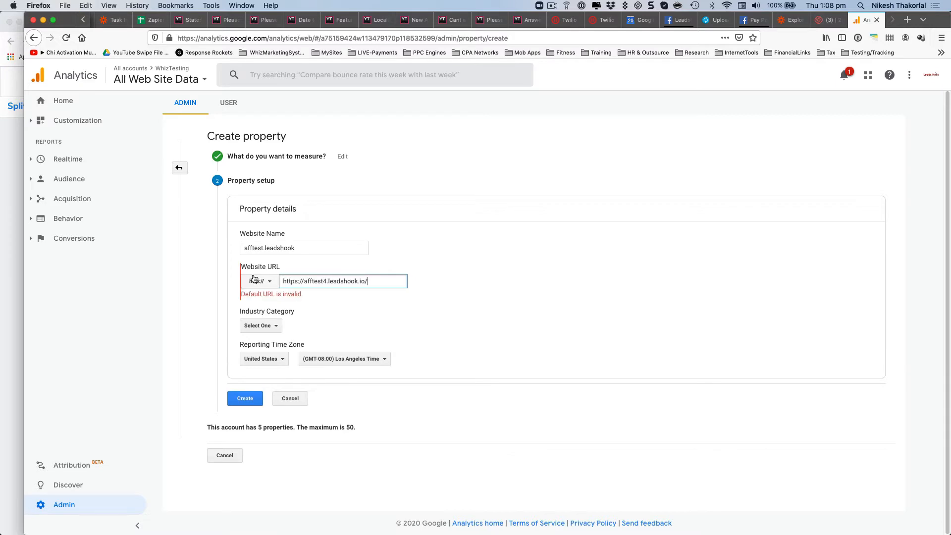
click(322, 298)
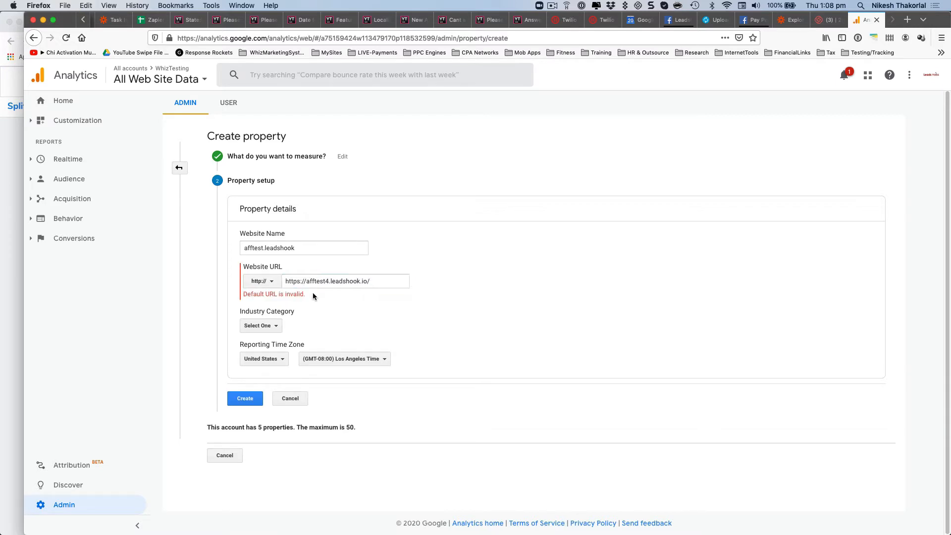
drag(306, 281, 255, 281)
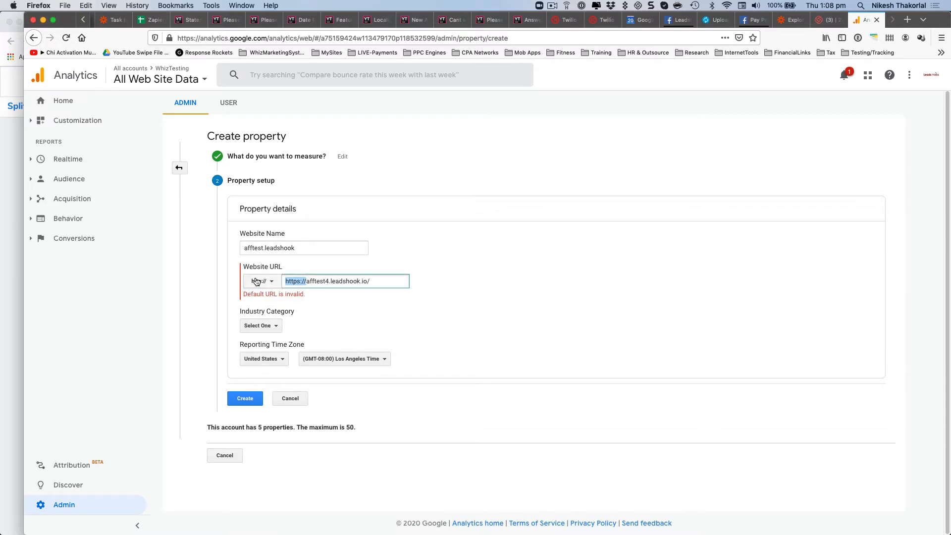
text(=)
key(BackSpace)
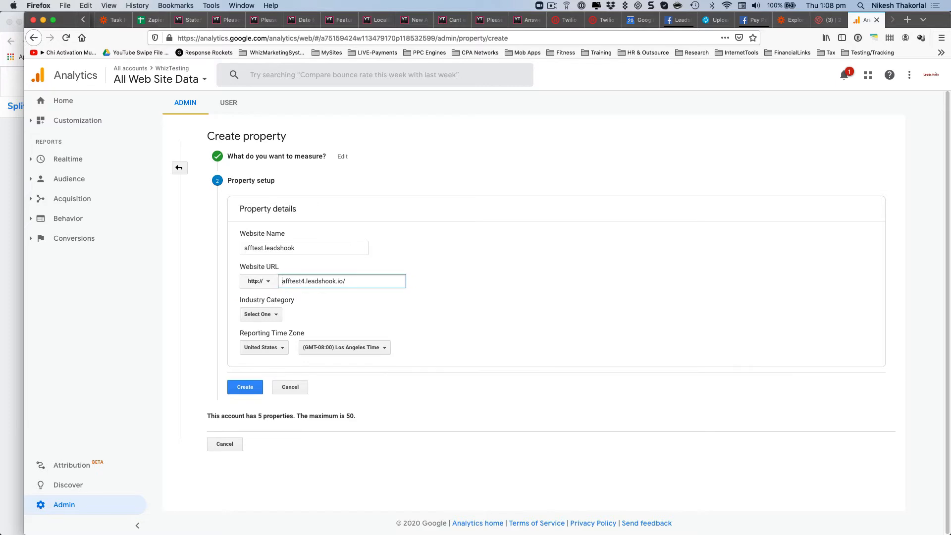
click(401, 171)
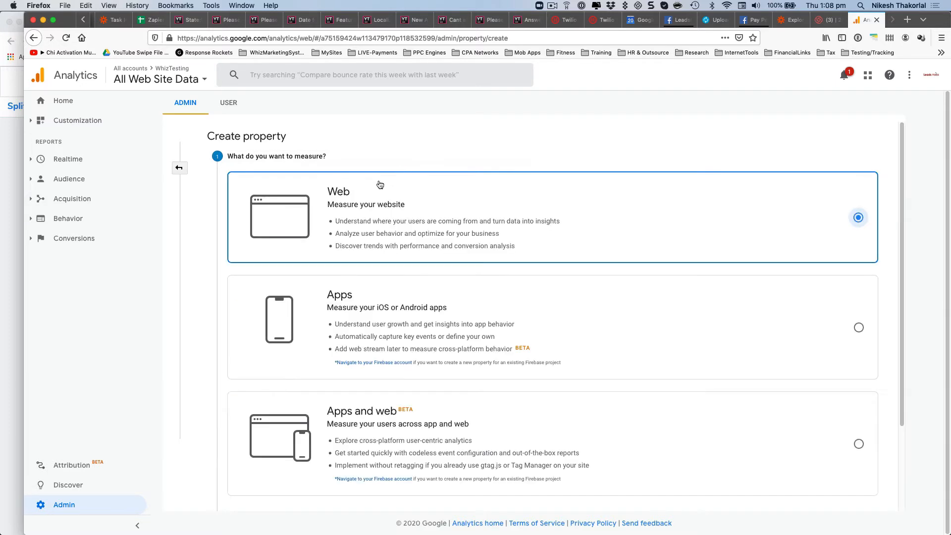
scroll(344, 407, down, 3)
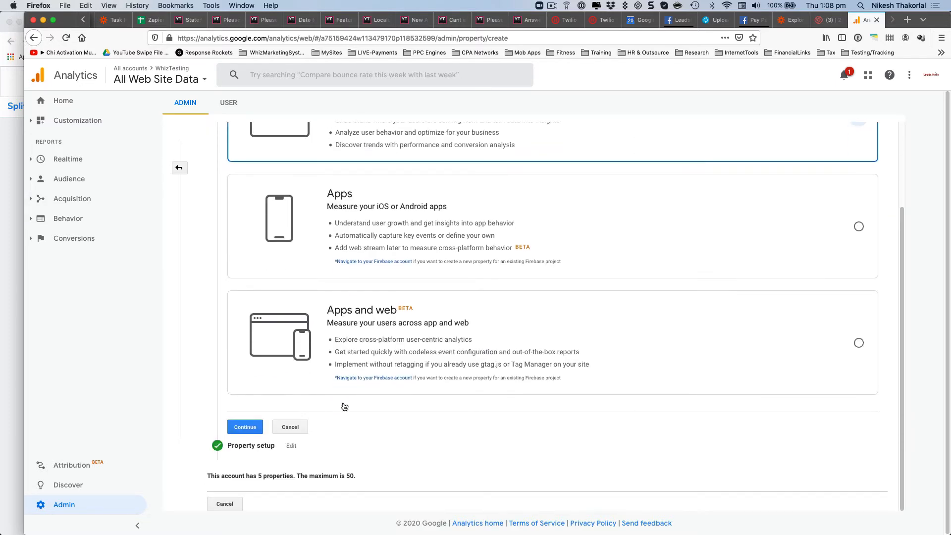
click(245, 427)
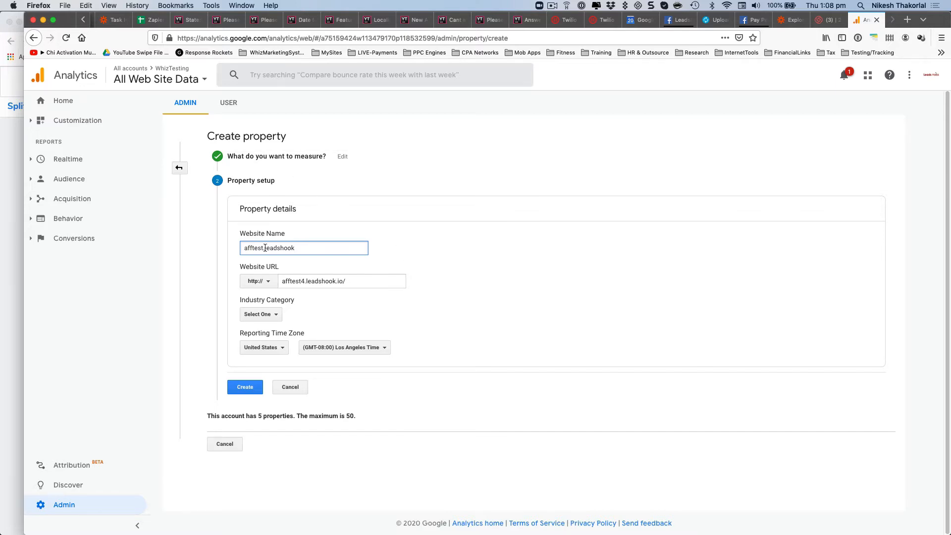
Set the industry category to Arts and Entertainment and create the property
click(277, 317)
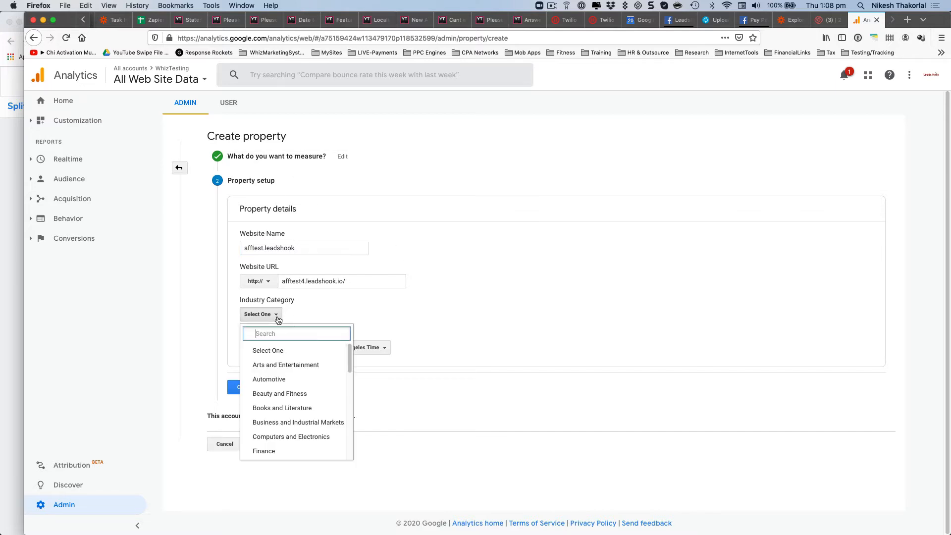
click(309, 365)
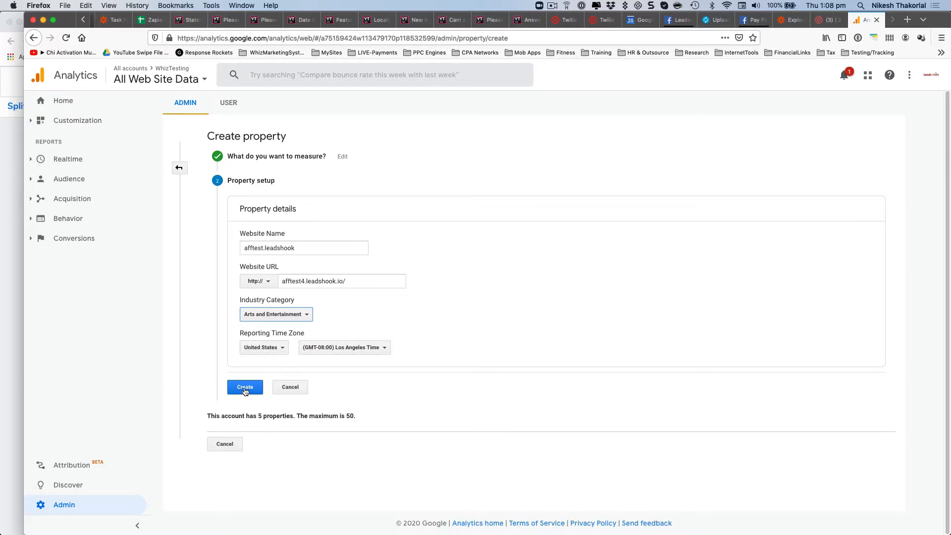
click(245, 387)
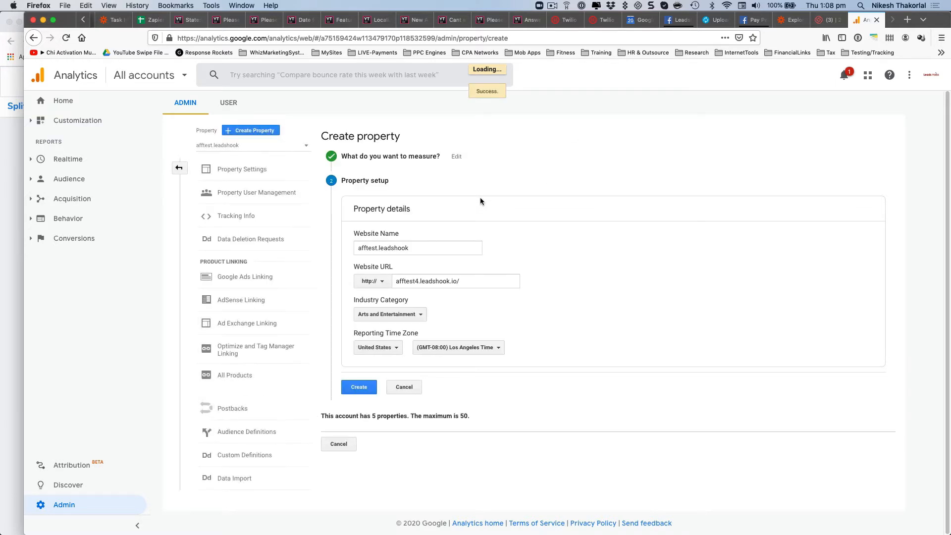
click(363, 388)
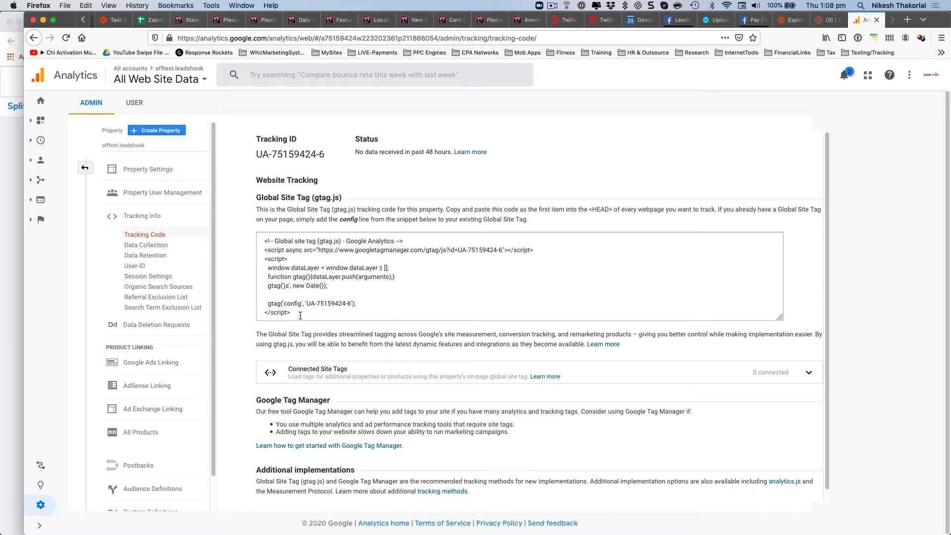
Copy the complete Global Site Tag (gtag.js) tracking code and switch to LeadsHook in Chrome
drag(263, 241, 360, 318)
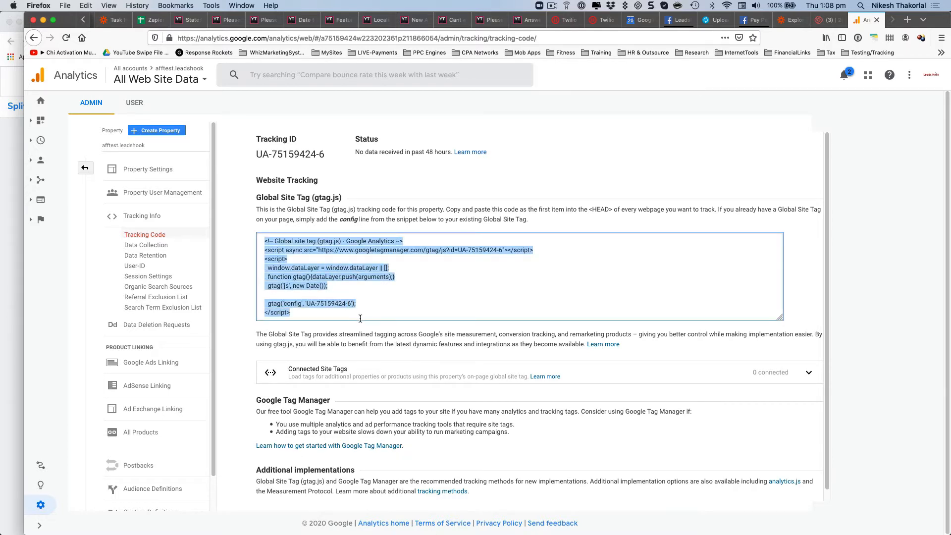
right_click(327, 266)
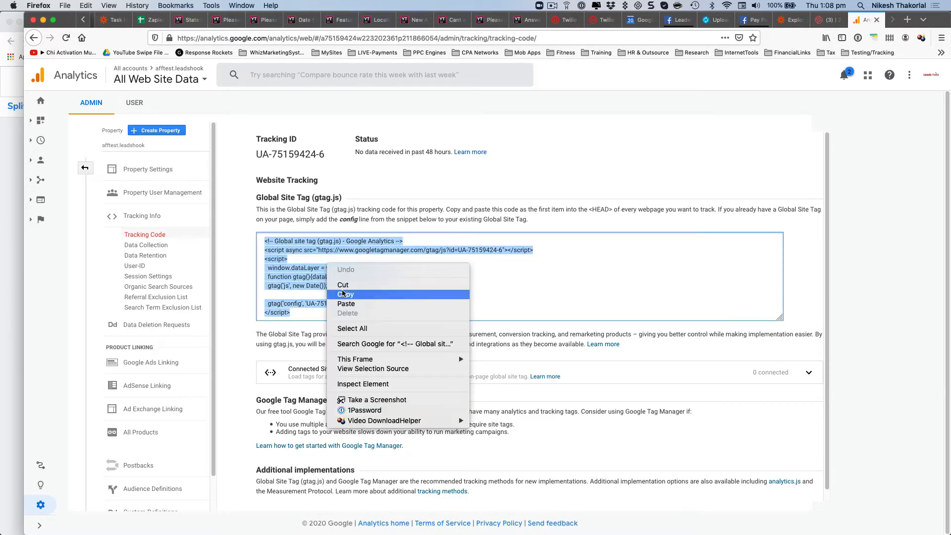
click(344, 295)
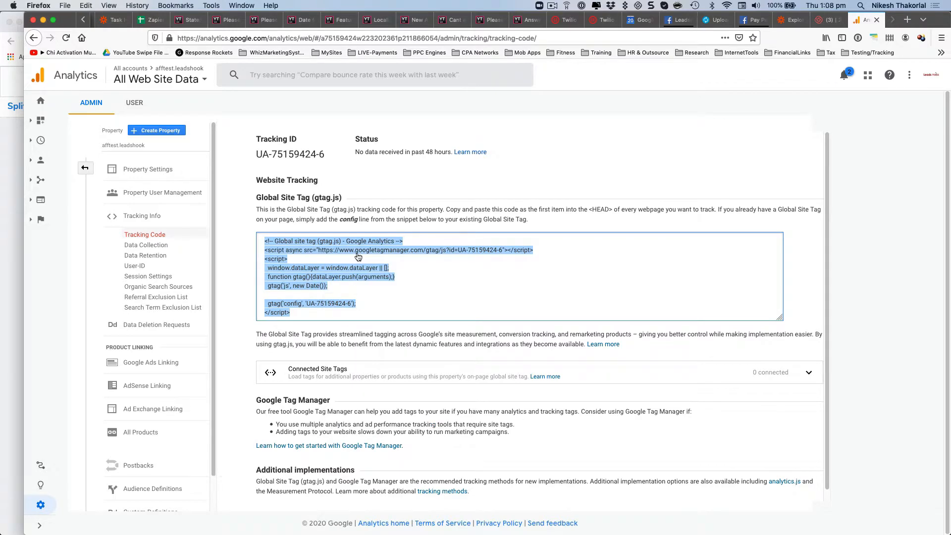
key(super+Tab)
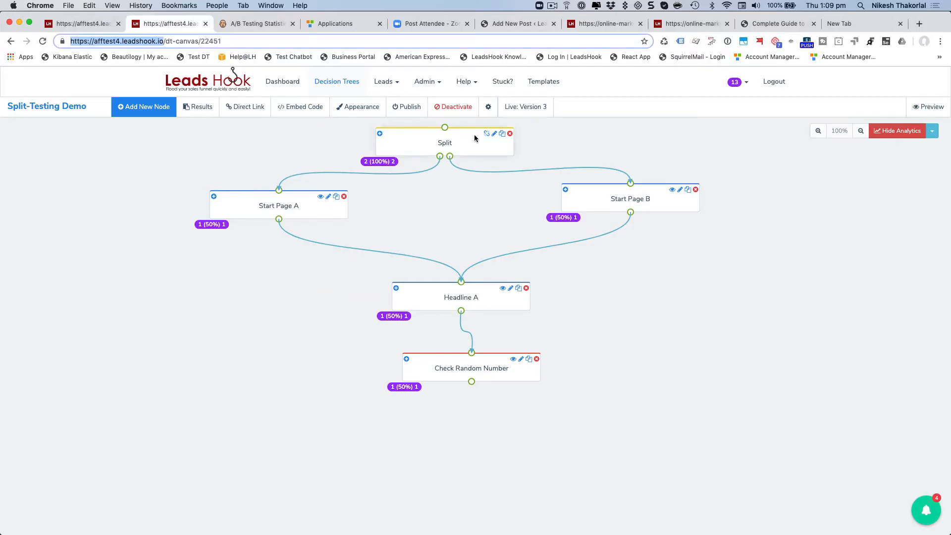
View the script settings of the Split-Testing Demo decision tree and close them without saving
click(488, 107)
click(506, 180)
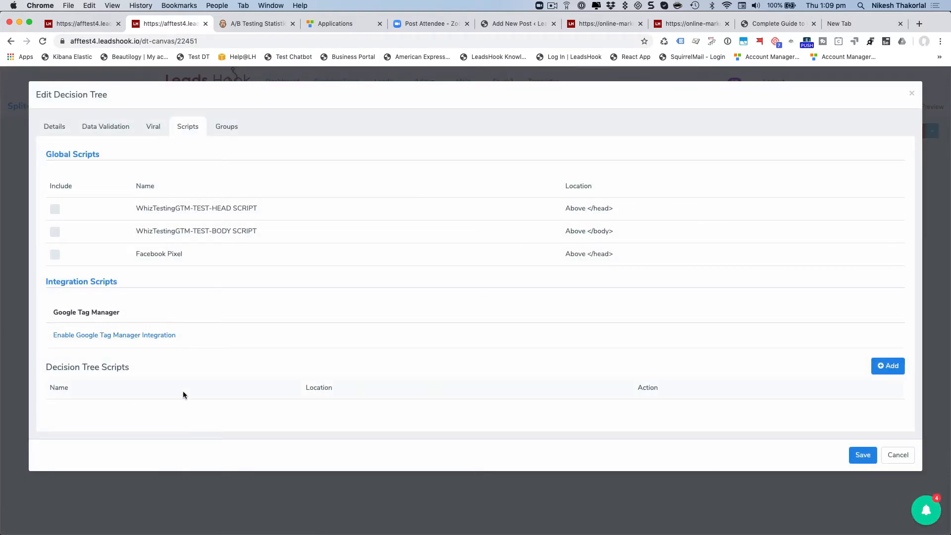
click(899, 455)
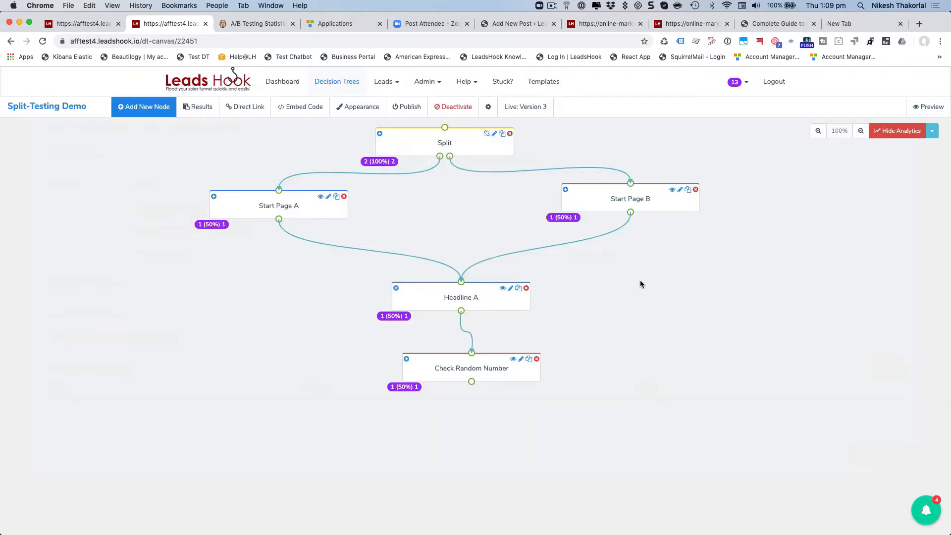
Open the account-wide Scripts settings in the LeadsHook administration area
click(437, 83)
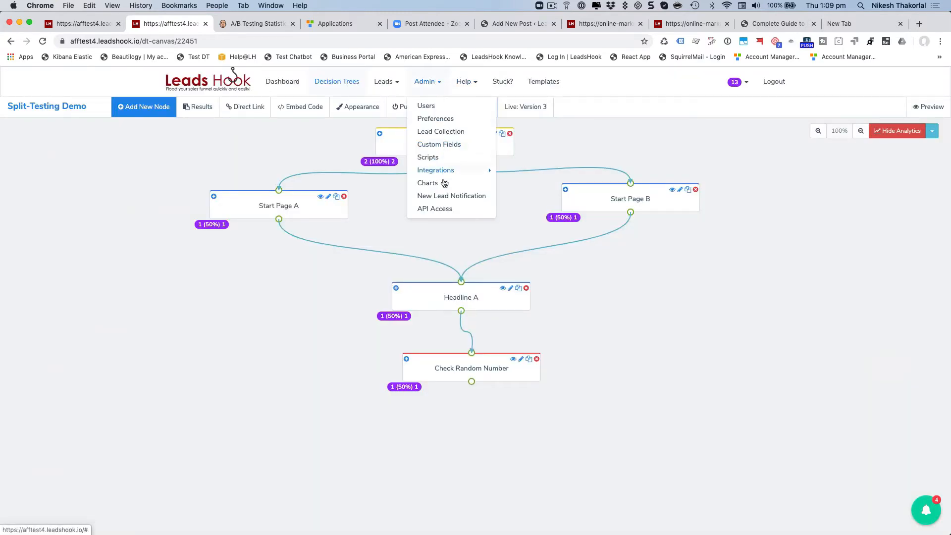
mouse_move(442, 172)
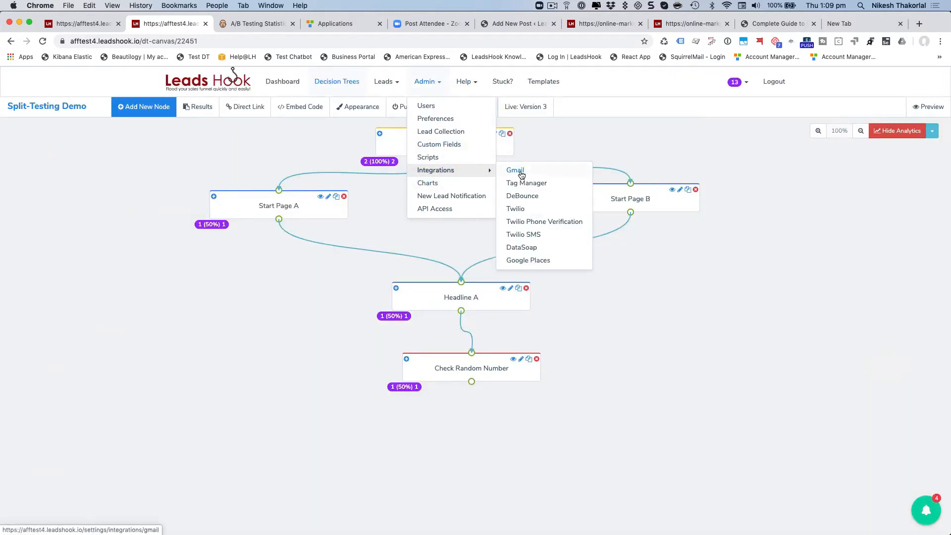
click(417, 157)
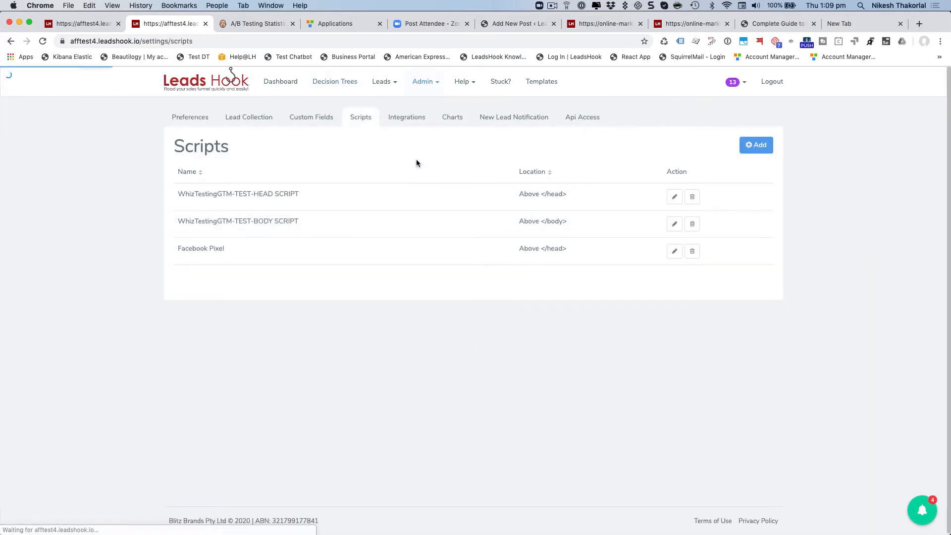
Reopen the script settings of the Split-Testing Demo decision tree
click(326, 85)
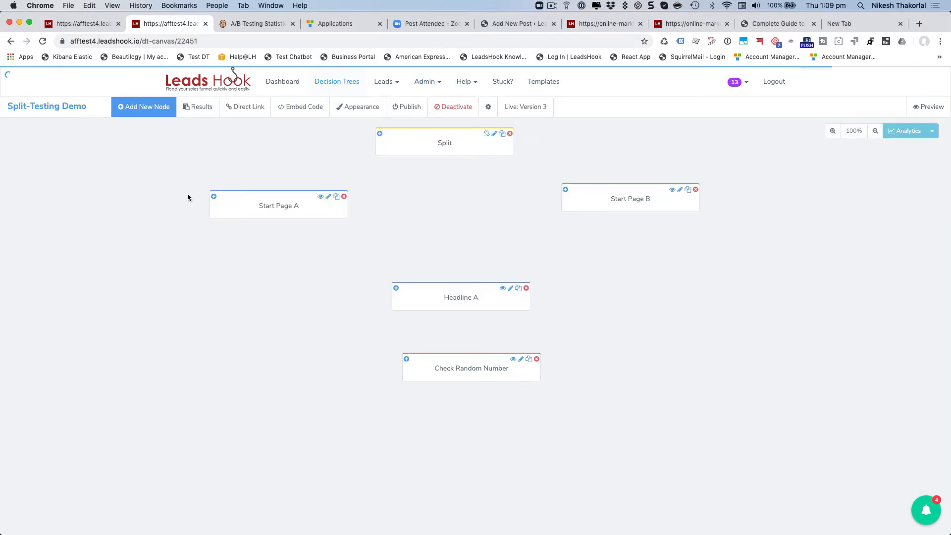
click(489, 109)
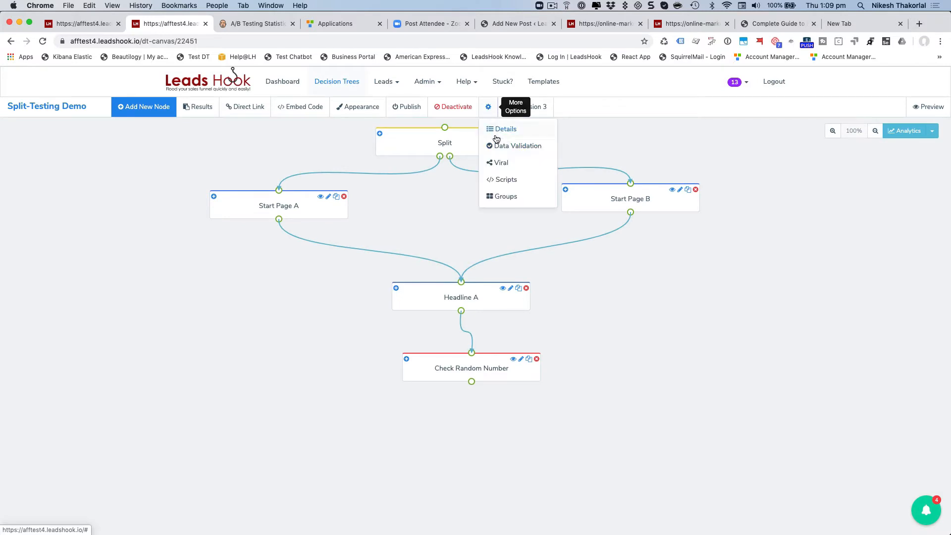
click(505, 178)
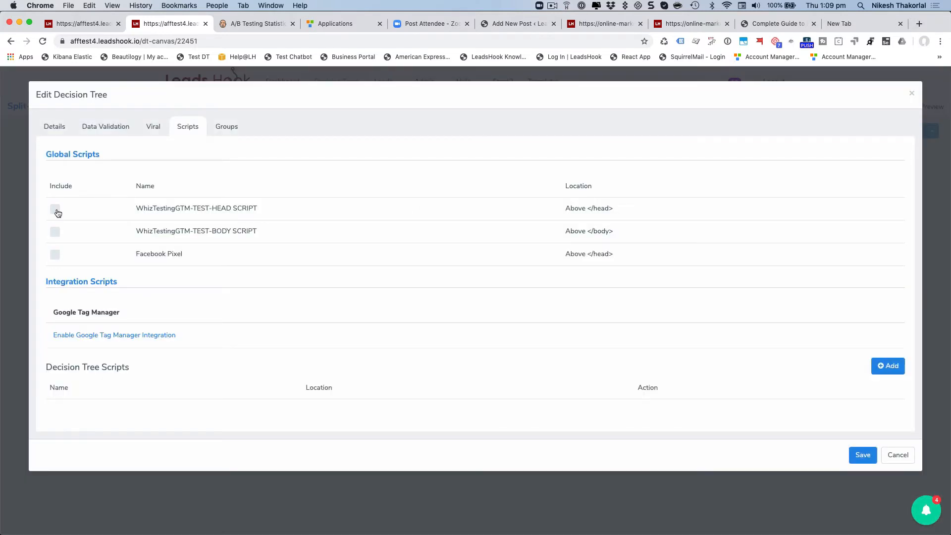
click(56, 211)
click(57, 212)
double_click(57, 212)
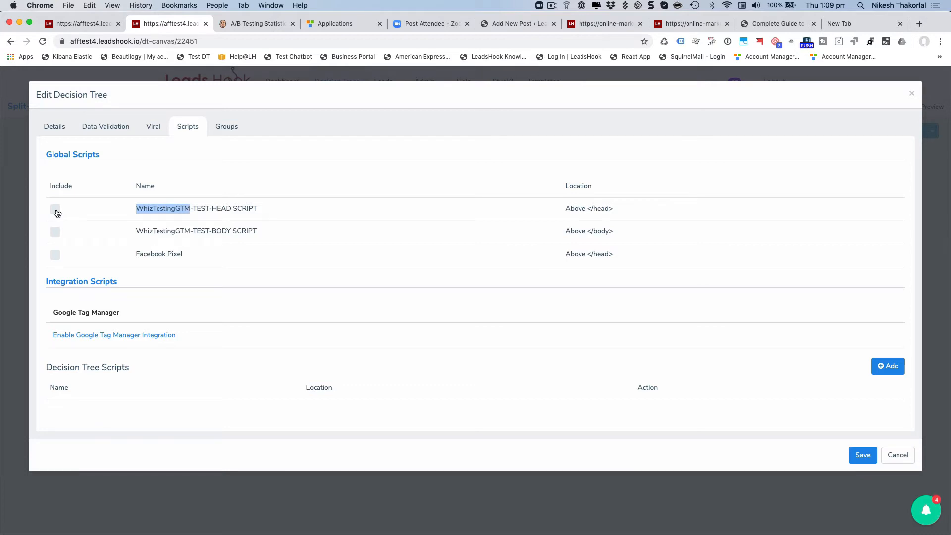
click(57, 212)
click(57, 212)
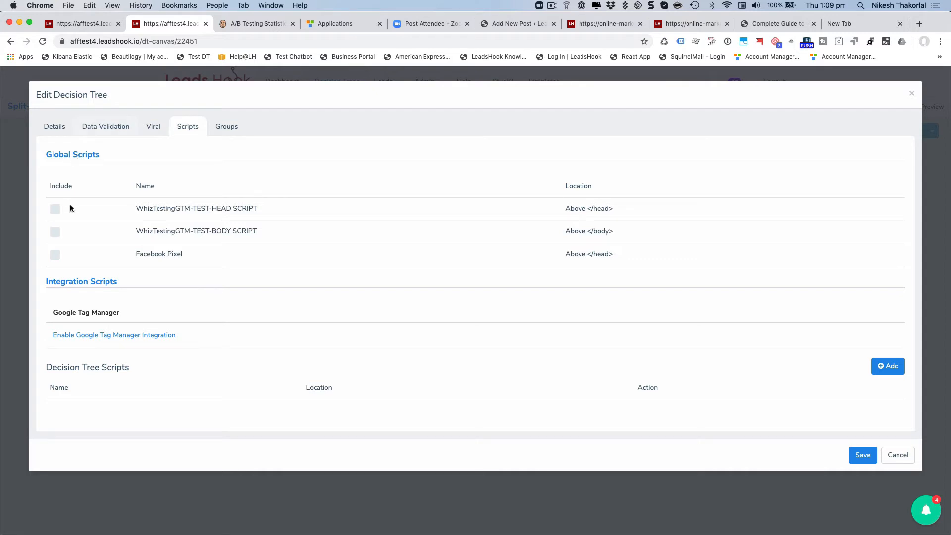
Add a decision tree script named GA containing the copied Global Site Tag code, positioned above </head>, and save the decision tree settings
click(889, 366)
text(<!-- Global site tag (gtag.js) - Google Analytics --> <script async src="https://www.googletagmanager.com/gtag/js?id=UA-75159424-6"></script> <script>   window.dataLayer = window.dataLayer || [];   function gtag(){dataLayer.push(arguments);}   gtag('js', new Date());    gtag('config', 'UA-75159424-6'); </script>)
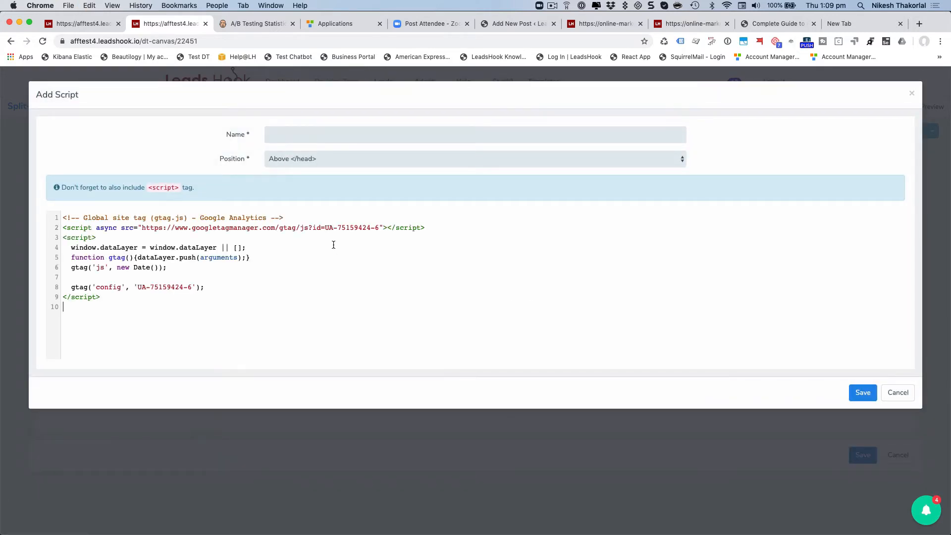
click(270, 134)
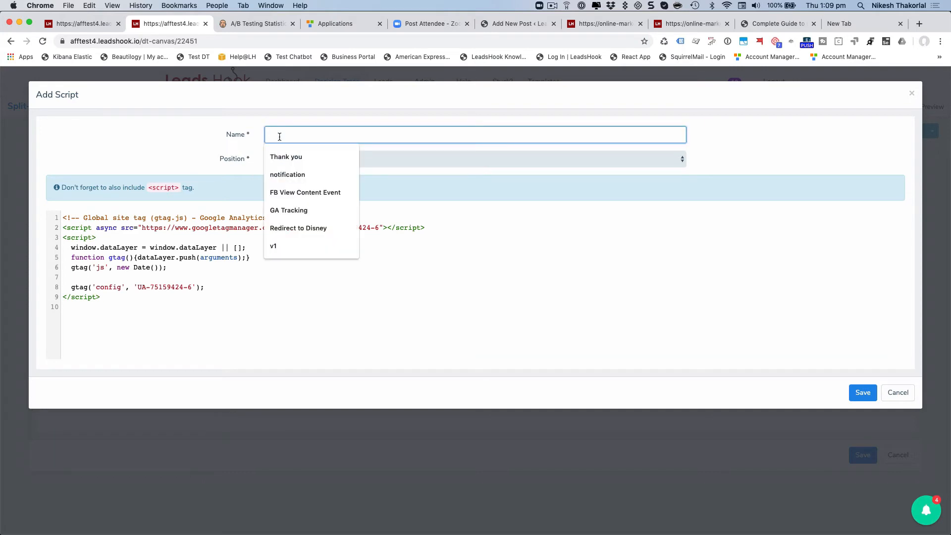
text(GA)
click(152, 153)
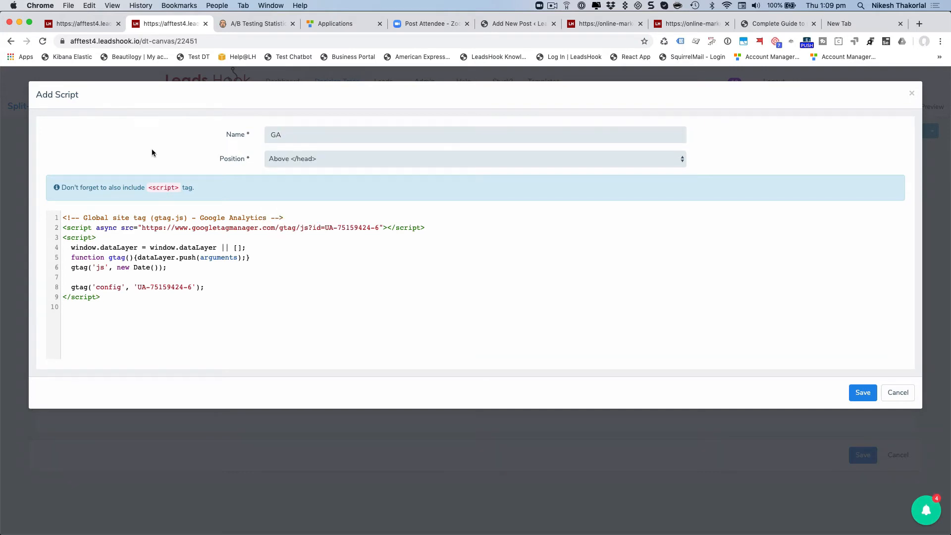
click(863, 393)
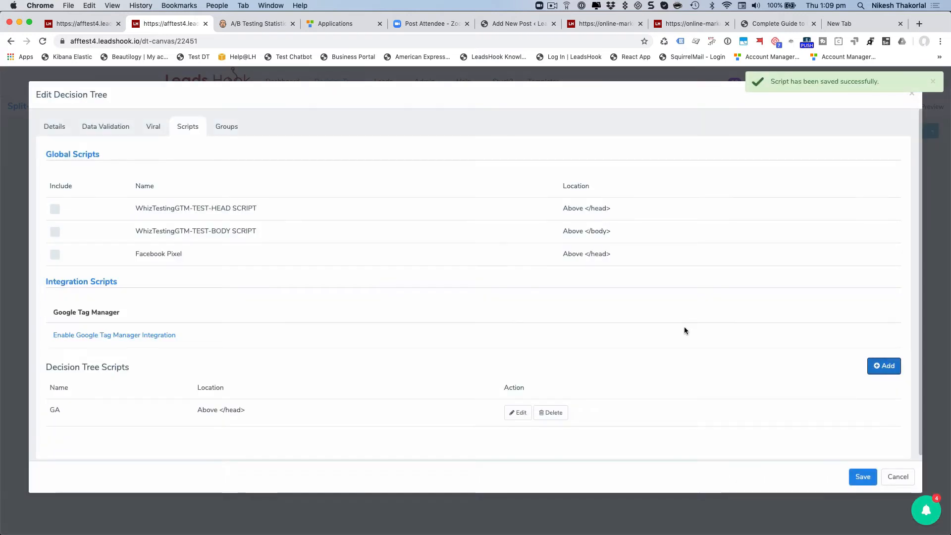
click(861, 479)
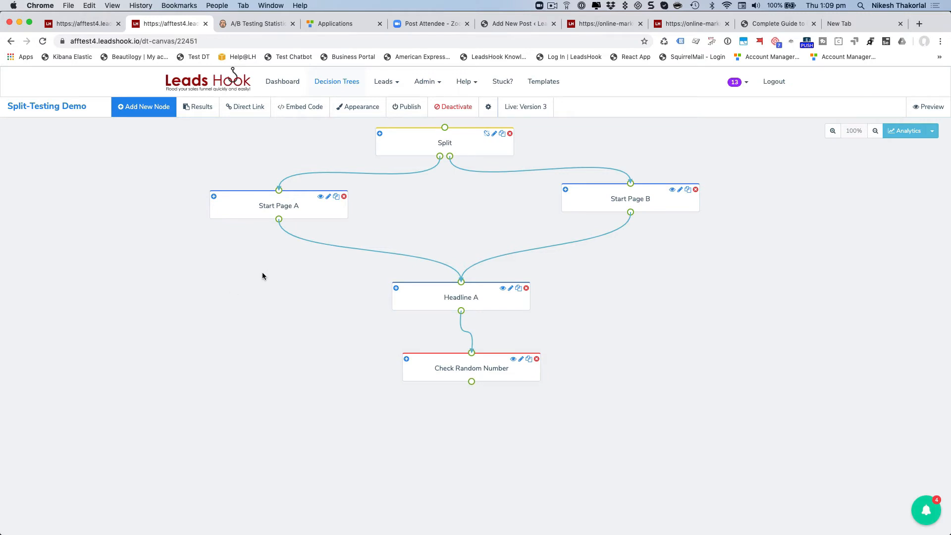
Publish the Split-Testing Demo decision tree with an empty version name and description, proceeding past the activation warning
click(400, 109)
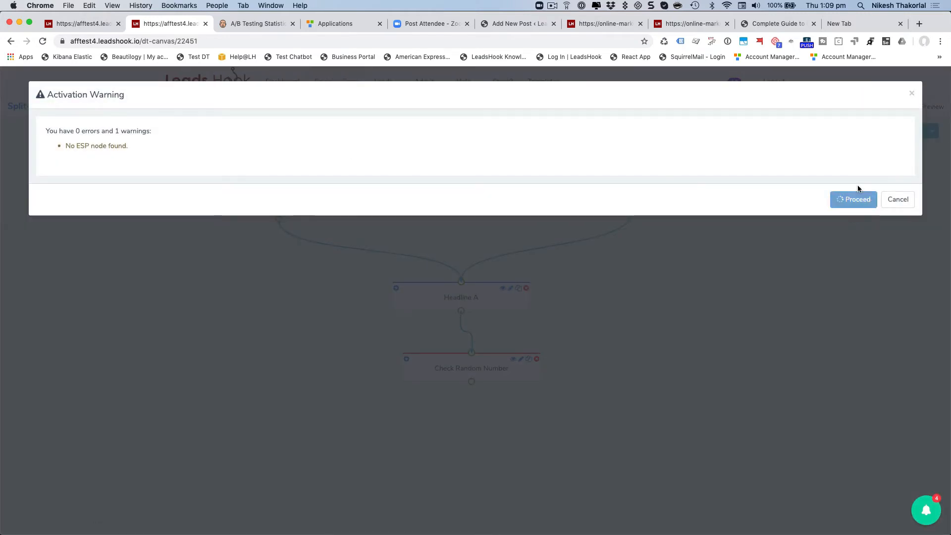
click(852, 202)
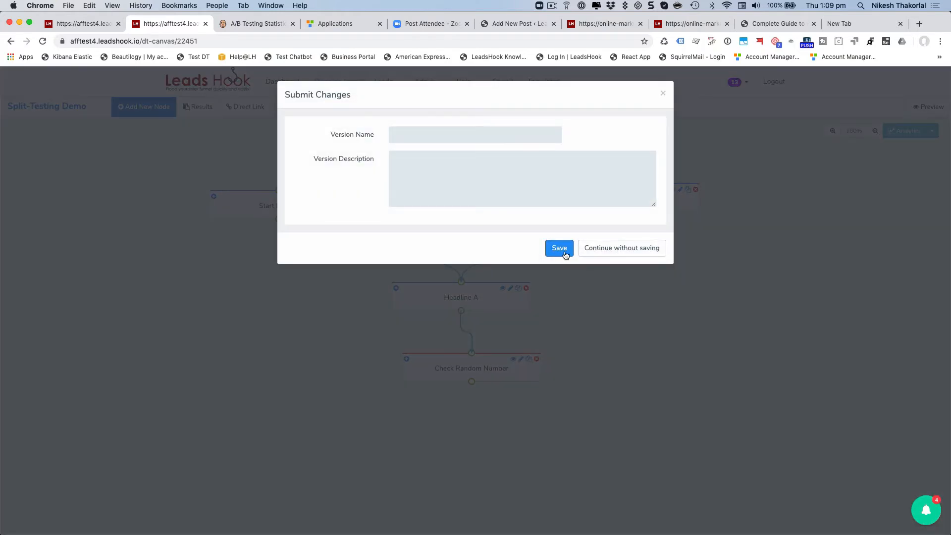
click(566, 249)
click(611, 250)
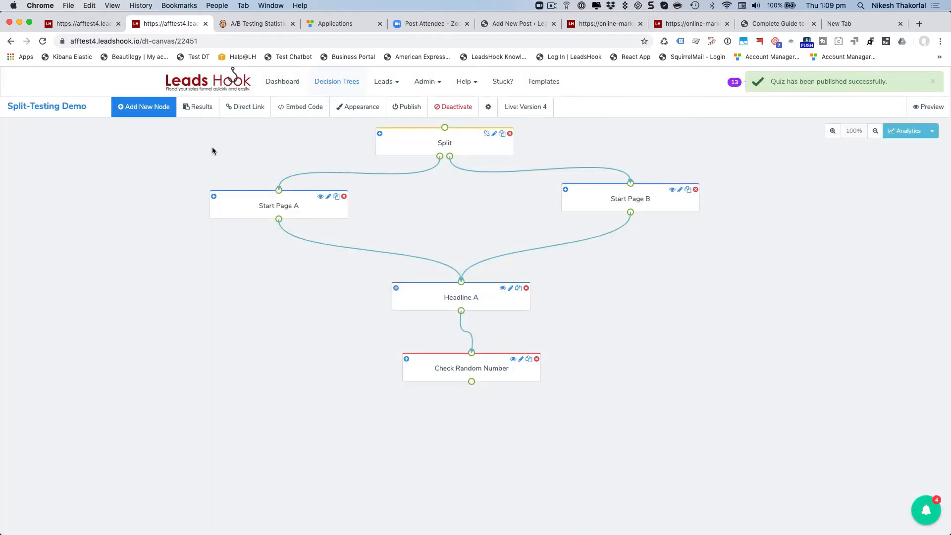
click(552, 5)
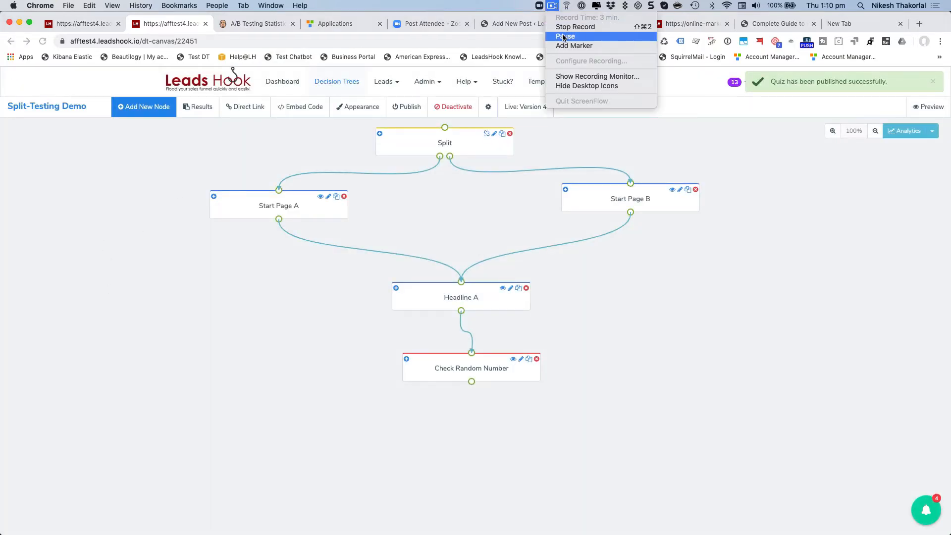
click(563, 36)
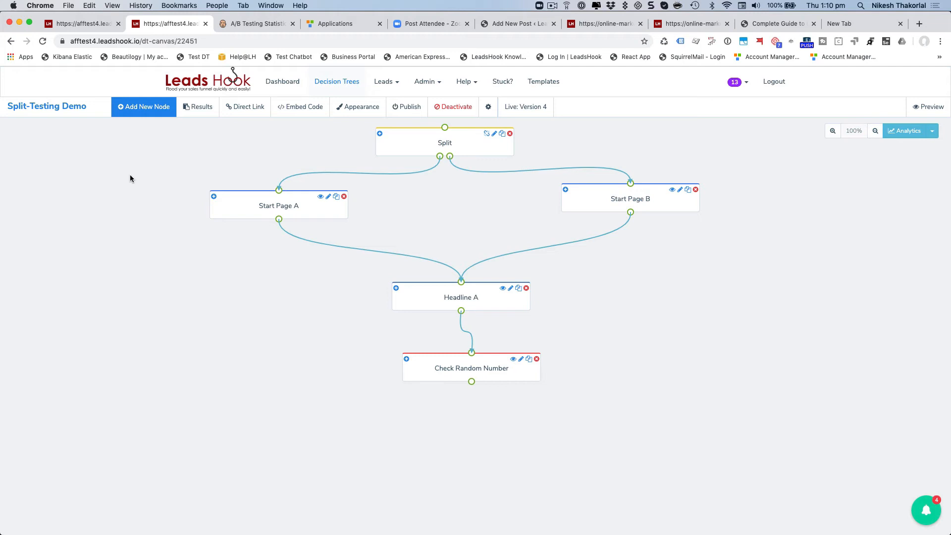
Publish the decision tree once more and save the new version with its name and description left blank
click(405, 107)
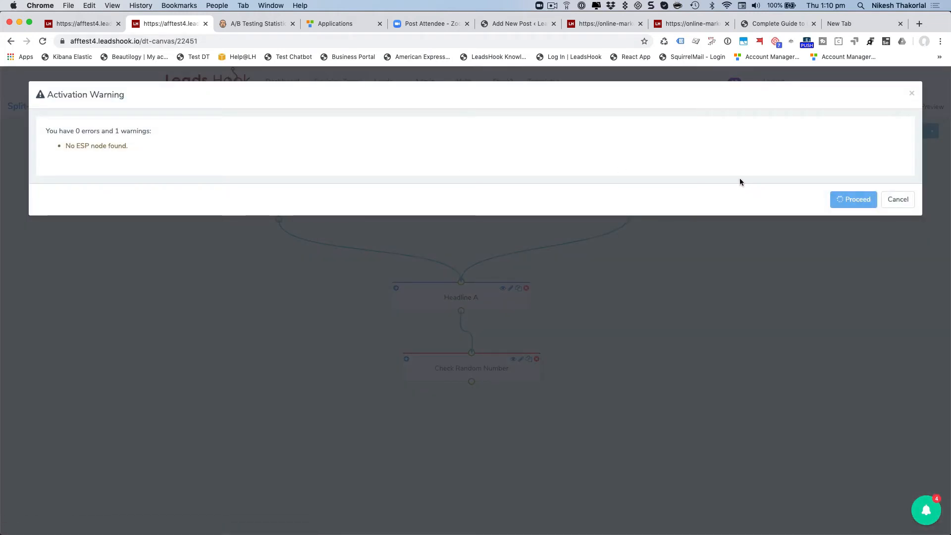
click(864, 201)
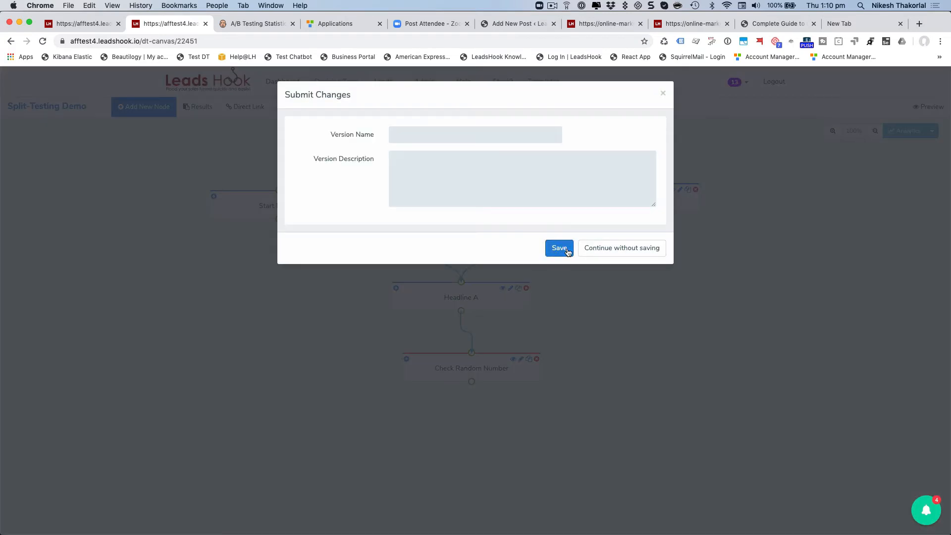
click(562, 248)
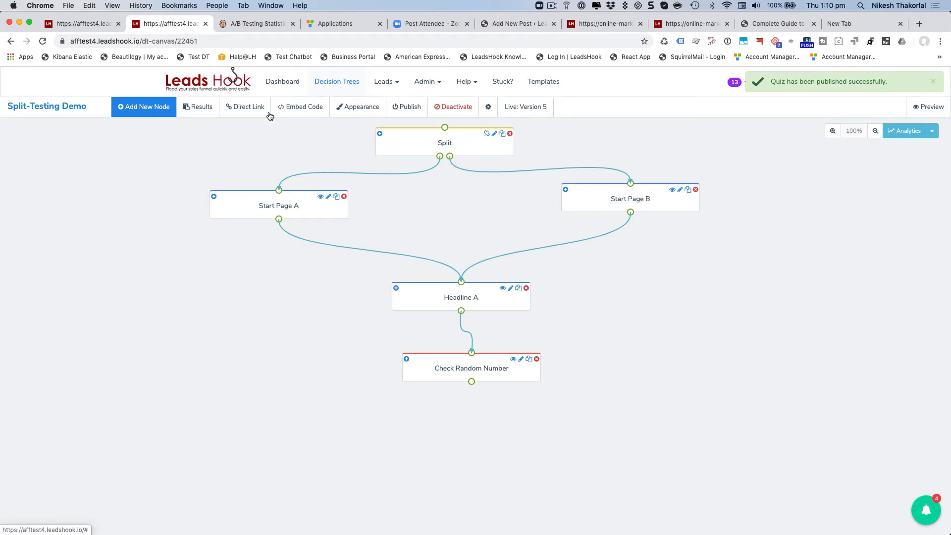
Copy the decision tree's direct link and paste it as the address in a new incognito window
click(244, 111)
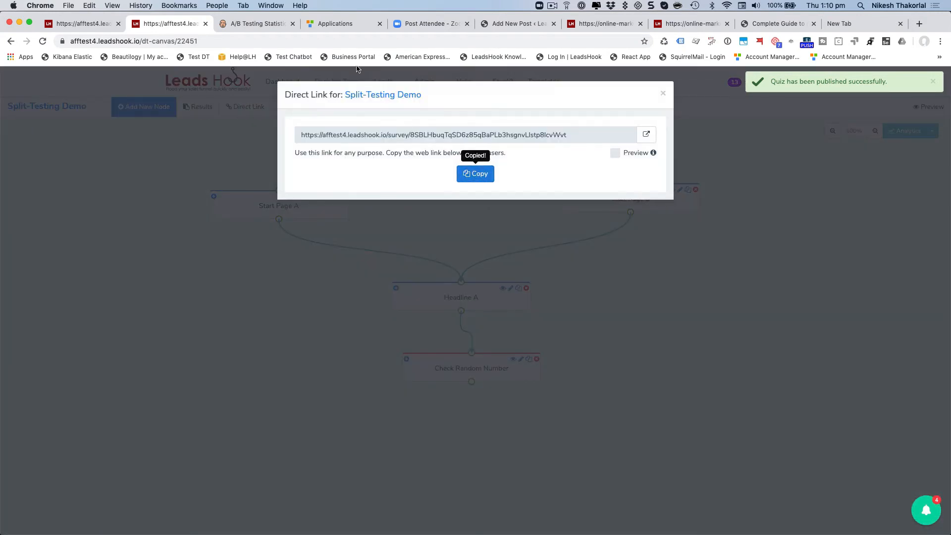
click(277, 4)
click(68, 5)
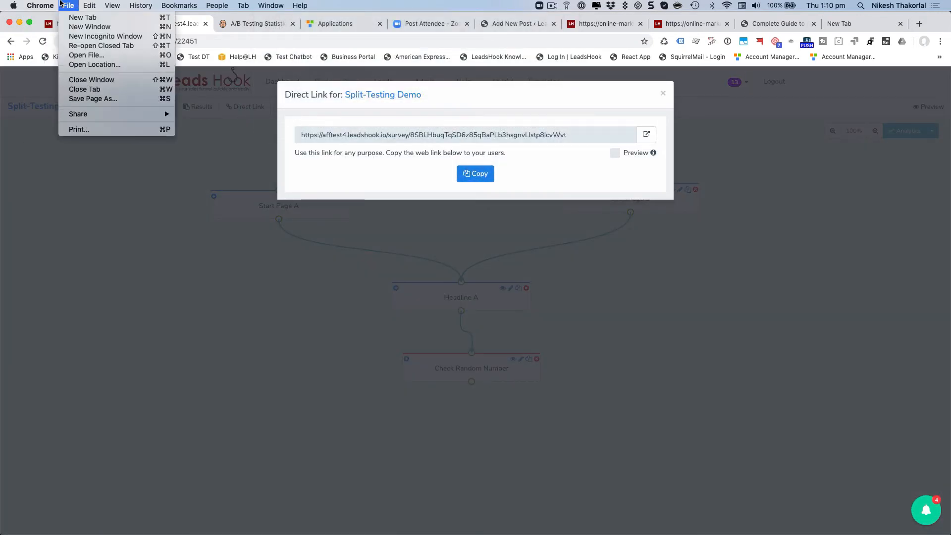
click(95, 36)
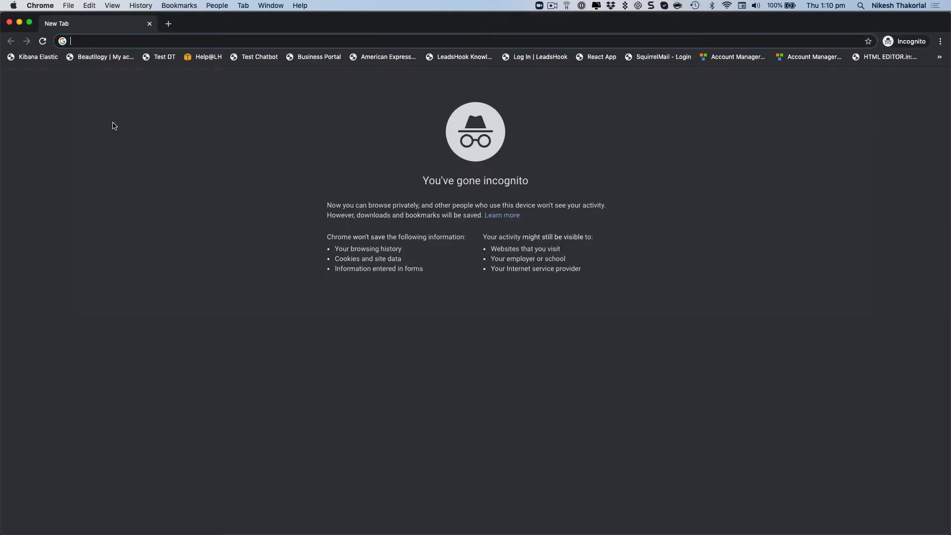
key(super+v)
Open Chrome's developer tools for the incognito window and show its network activity
click(109, 5)
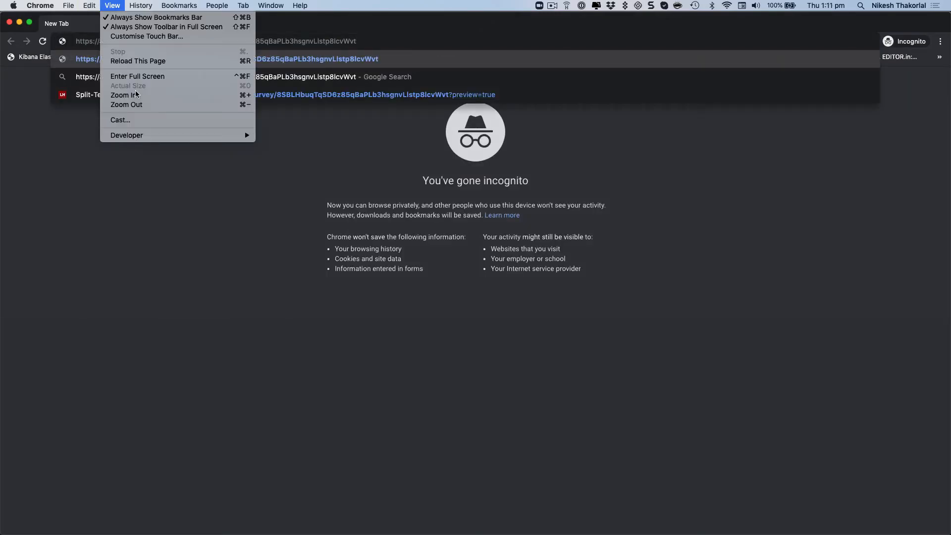
mouse_move(153, 137)
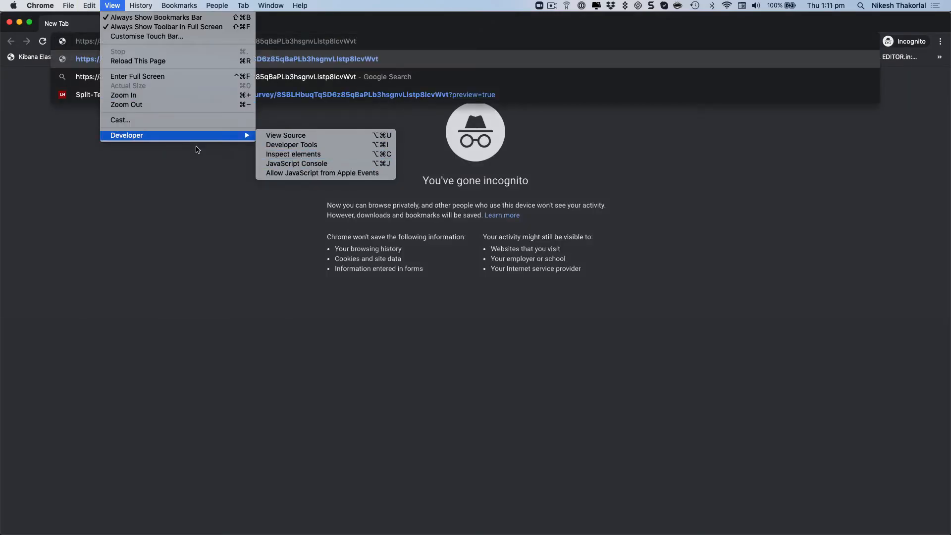
click(282, 164)
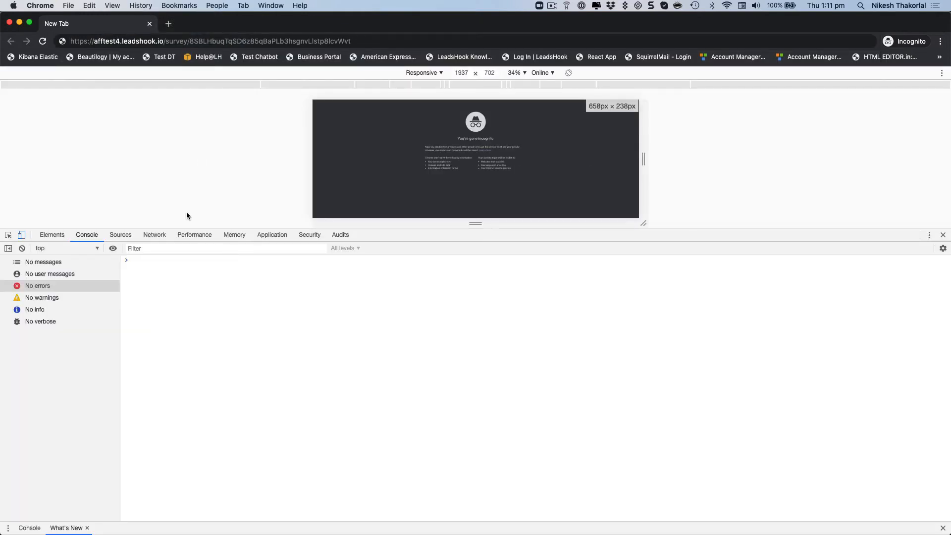
click(155, 234)
click(372, 41)
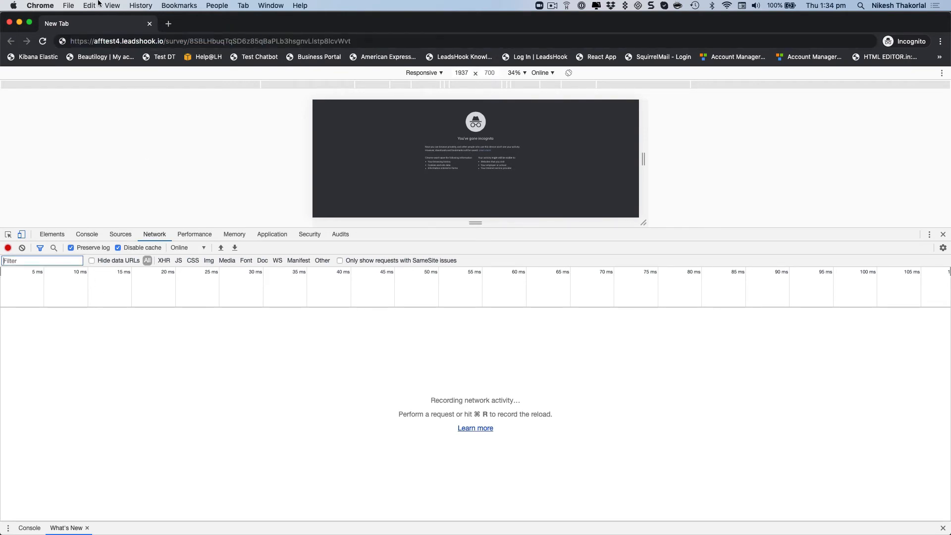
click(113, 6)
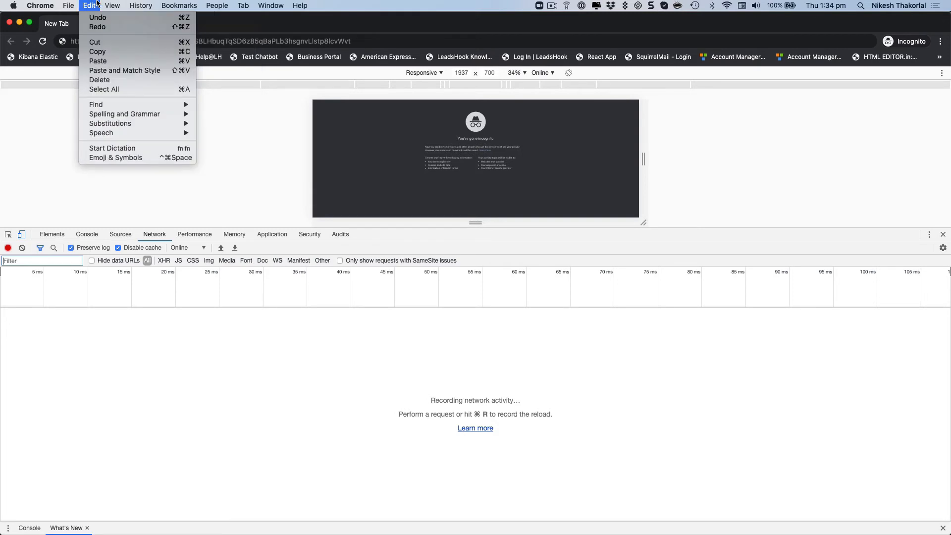
mouse_move(125, 139)
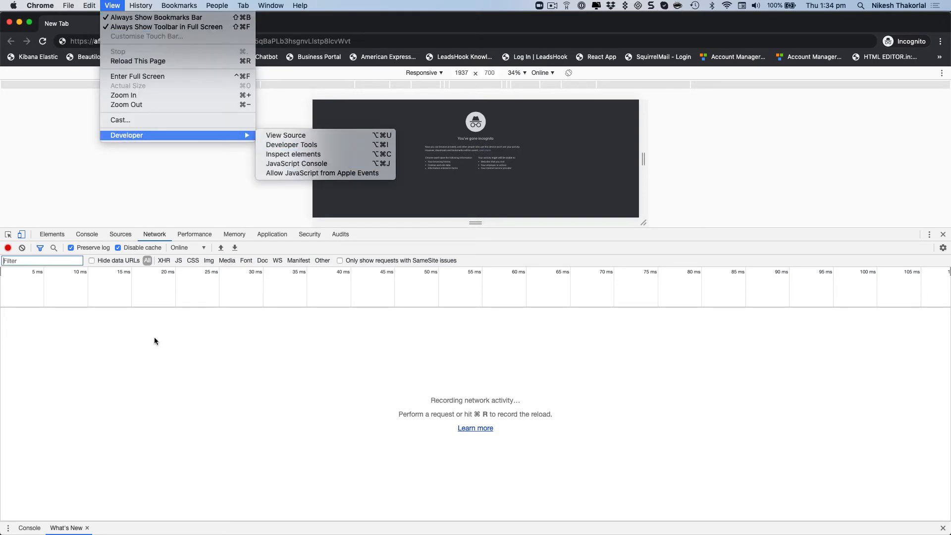
click(185, 333)
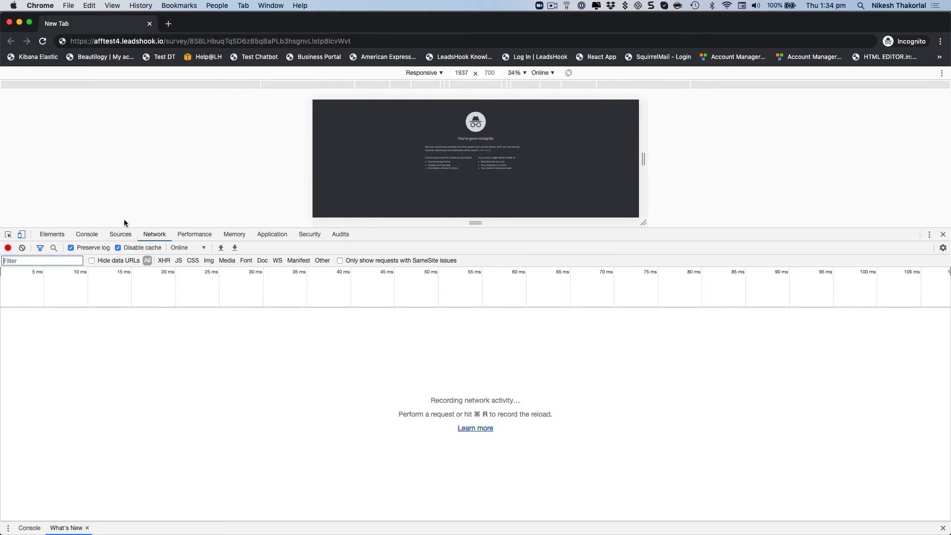
Load the decision tree link in the incognito window and filter the recorded network requests by "google"
click(373, 42)
click(374, 42)
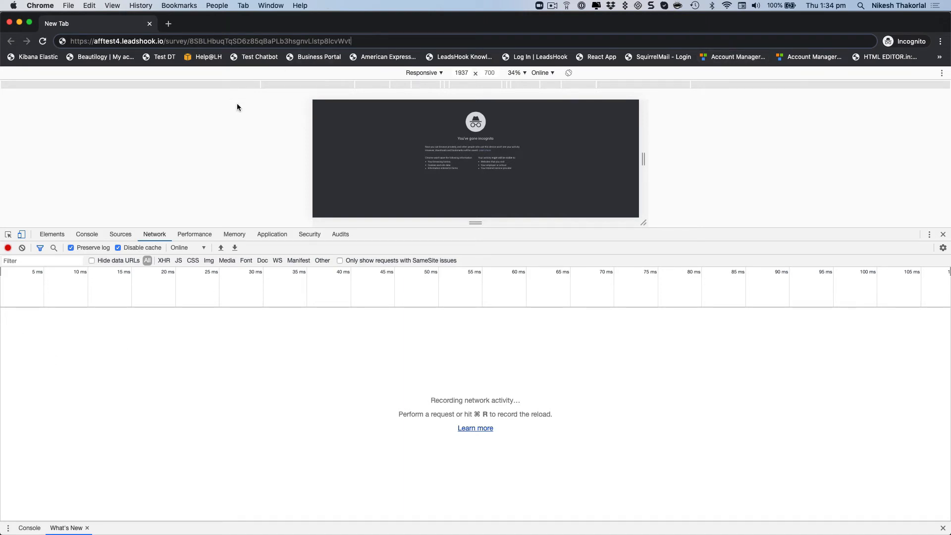
key(Return)
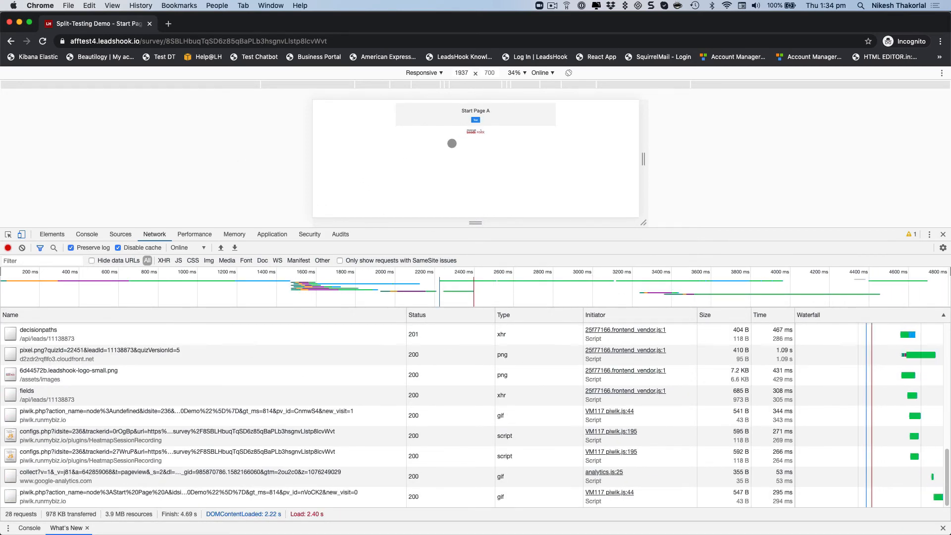
click(46, 261)
text(google)
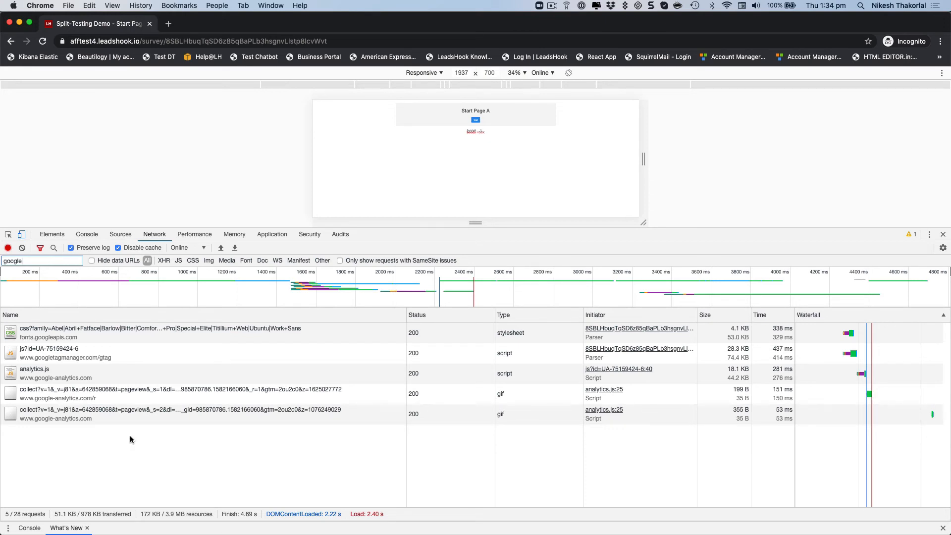
Switch to Google Analytics in Firefox and view the Realtime Overview report for the new property
key(super+Tab)
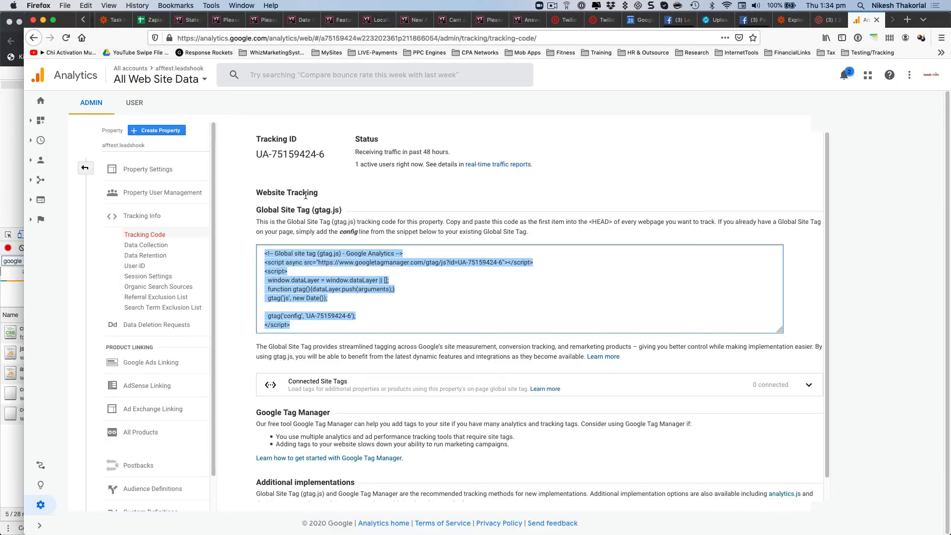
scroll(340, 251, down, 1)
scroll(340, 251, up, 1)
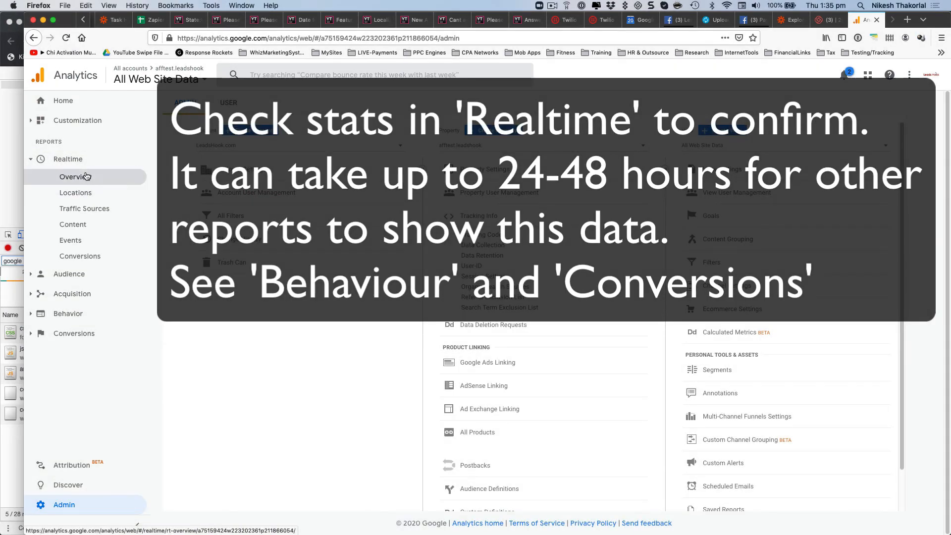
click(87, 177)
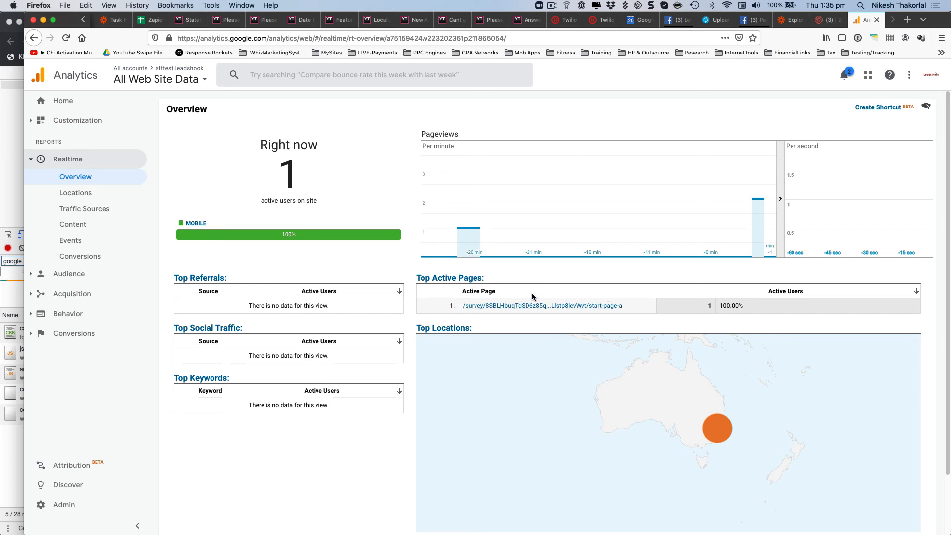
Return to the incognito Chrome window and advance the decision tree from Start Page A to the Check Random Number page
key(super+Tab)
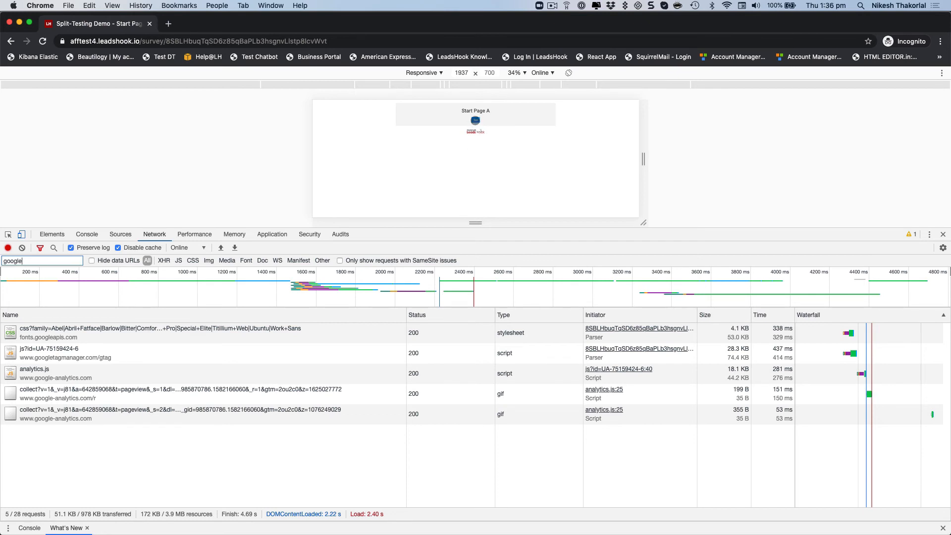
click(475, 120)
click(475, 121)
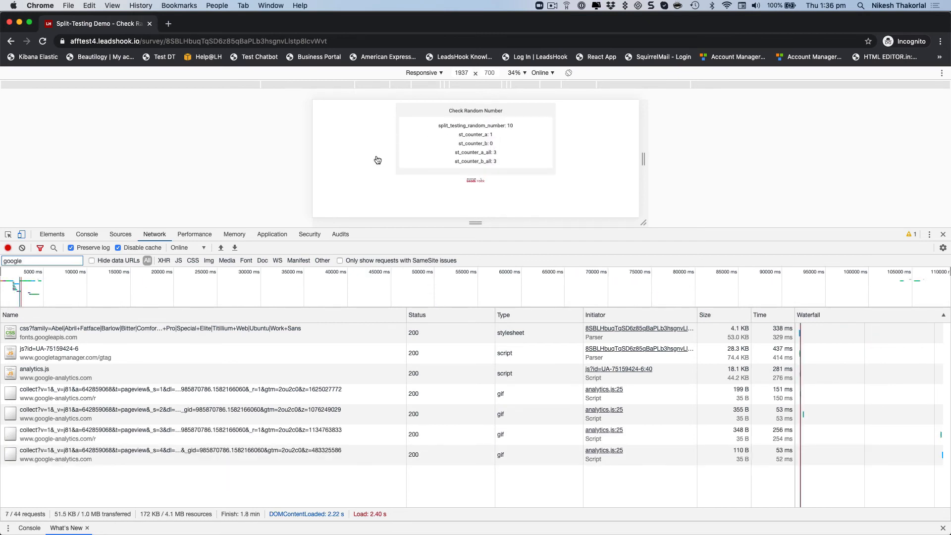
Switch back to Google Analytics in Firefox and reload the Realtime Overview report
key(super+Tab)
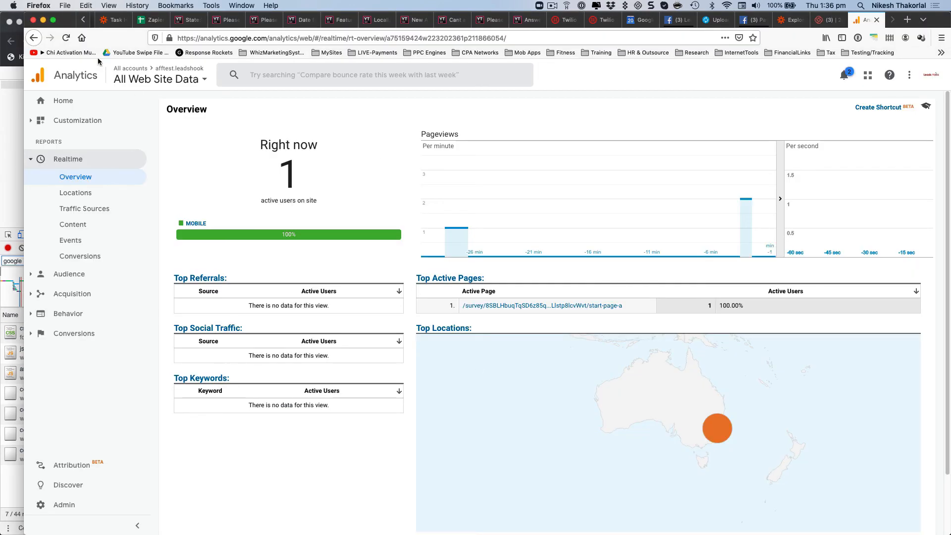
click(66, 37)
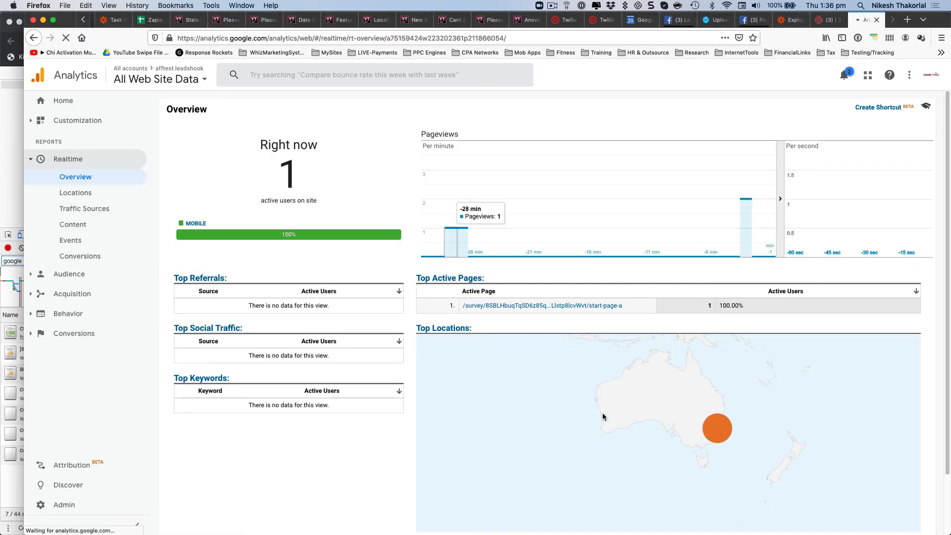